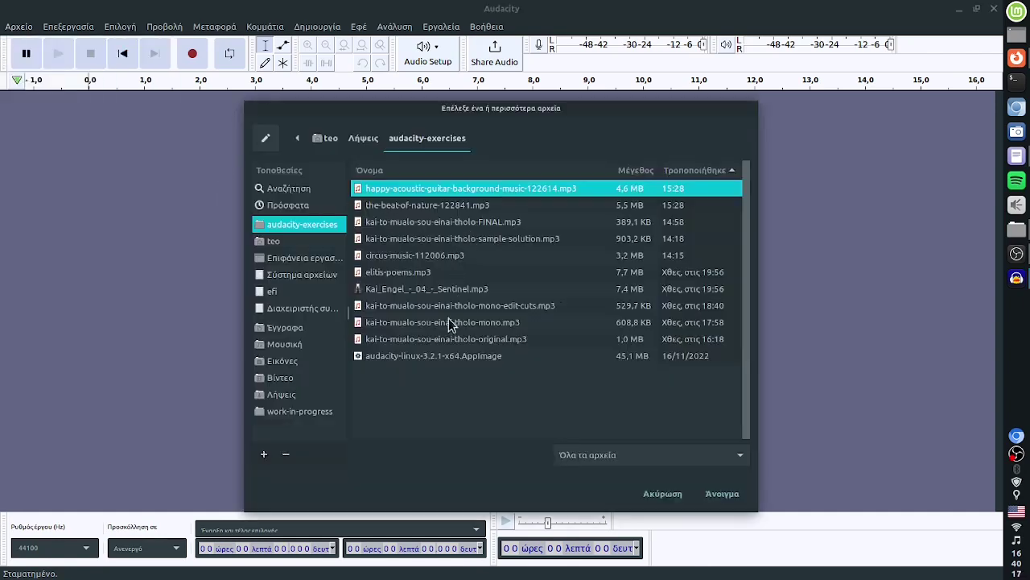
# Import kai-to-mualo-sou-einai-tholo-original.mp3 from the audacity-exercises folder and play its opening seconds
pyautogui.click(439, 339)
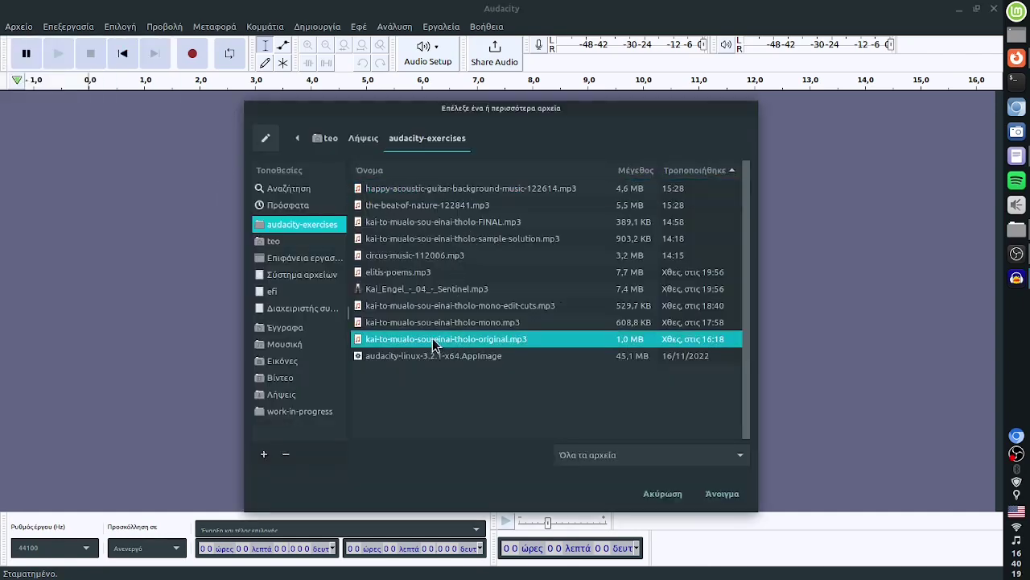
pyautogui.doubleClick(435, 342)
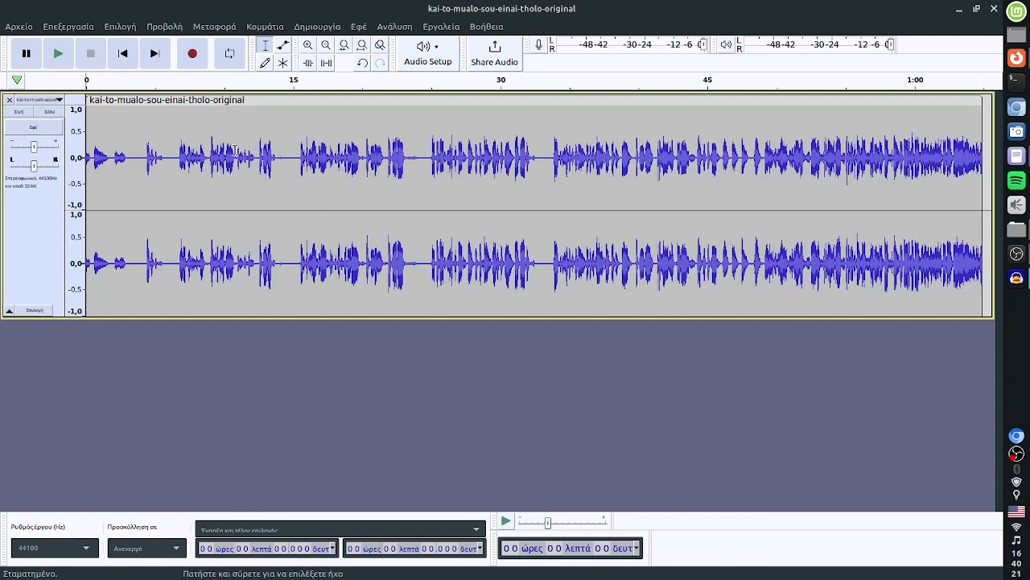
pyautogui.click(58, 58)
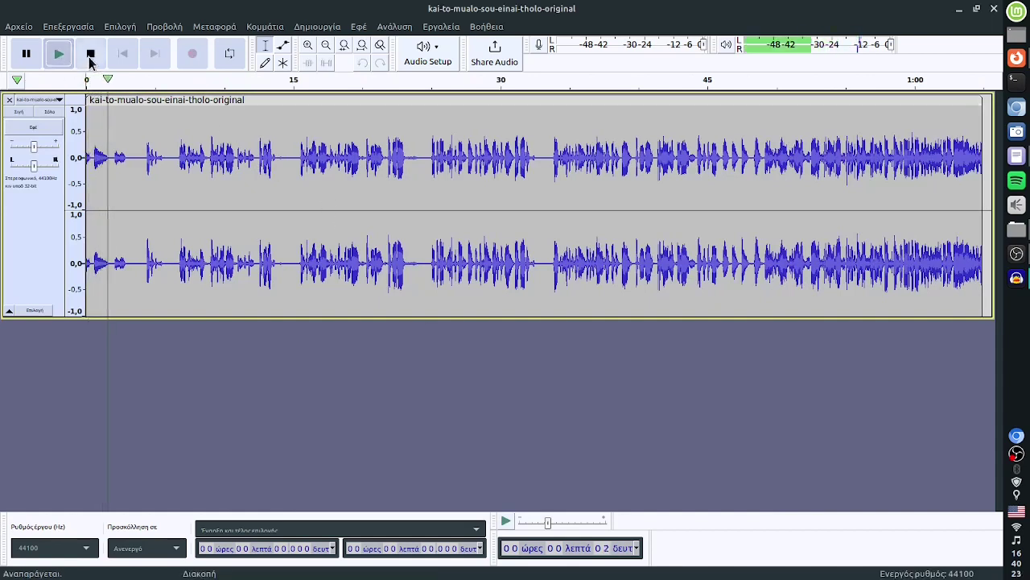
pyautogui.click(91, 57)
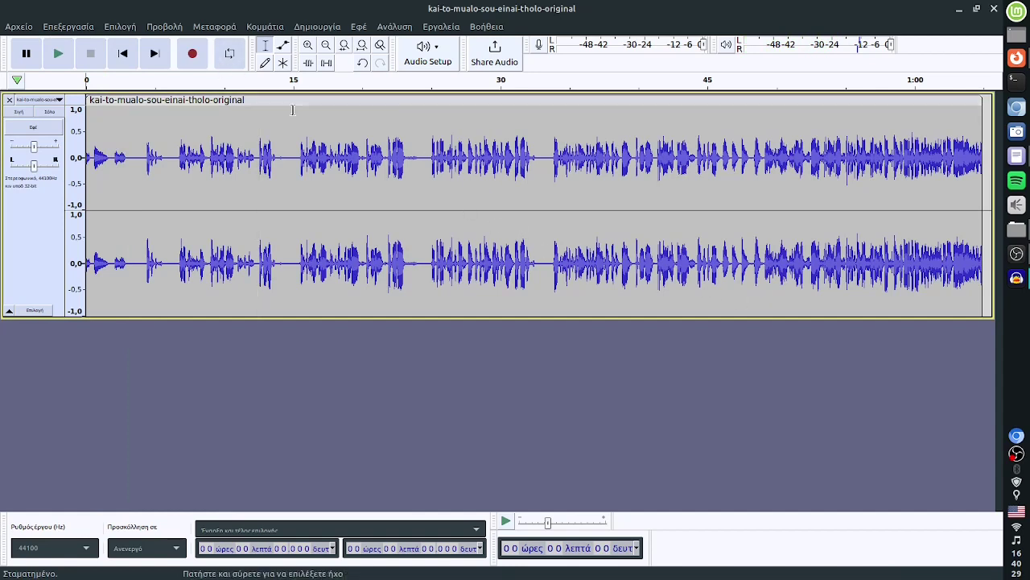
# Toggle the extra menus on and off again to bring back the horizontal scrollbar below the track
pyautogui.click(309, 46)
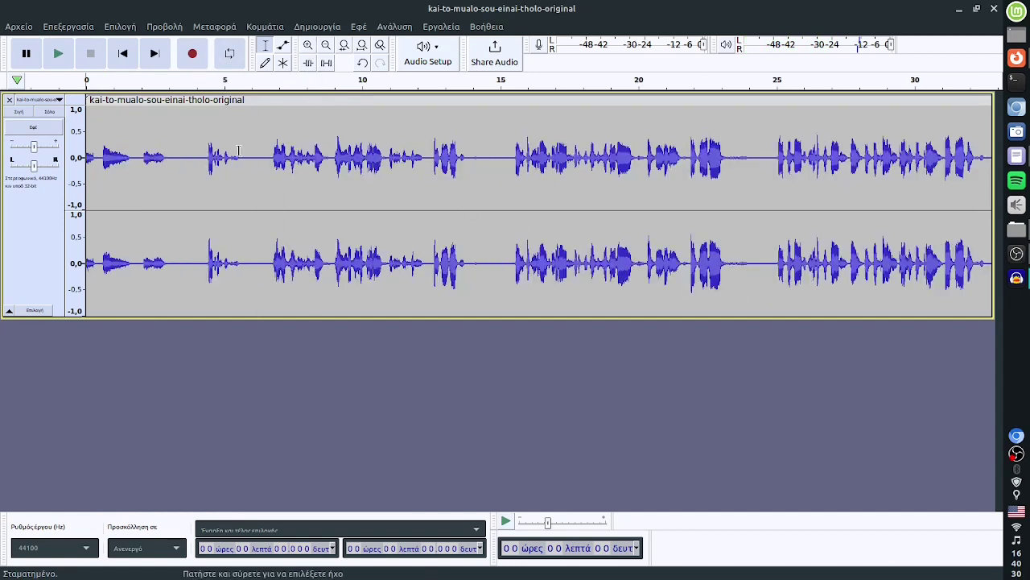
pyautogui.click(310, 46)
pyautogui.click(309, 46)
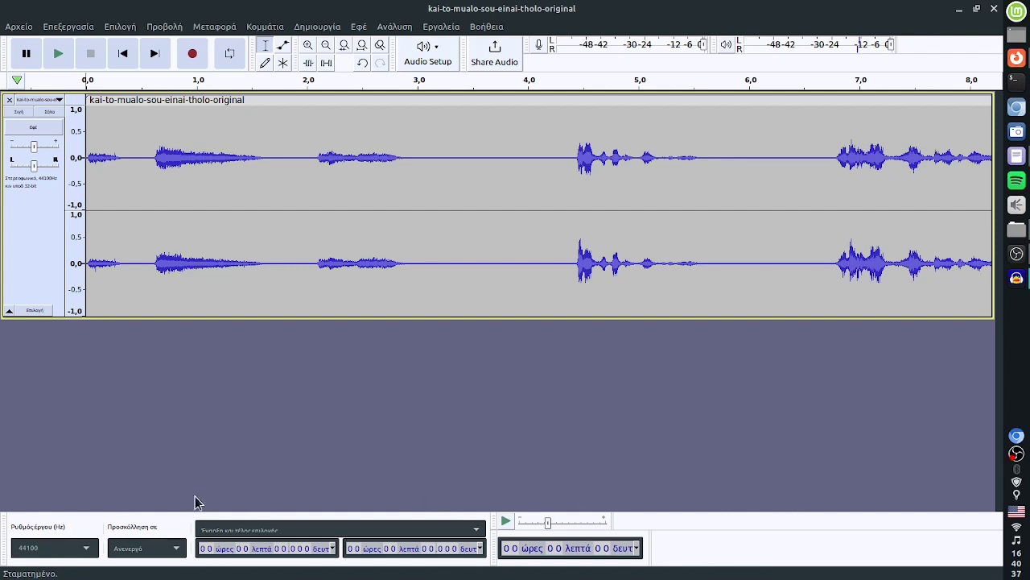
pyautogui.click(119, 27)
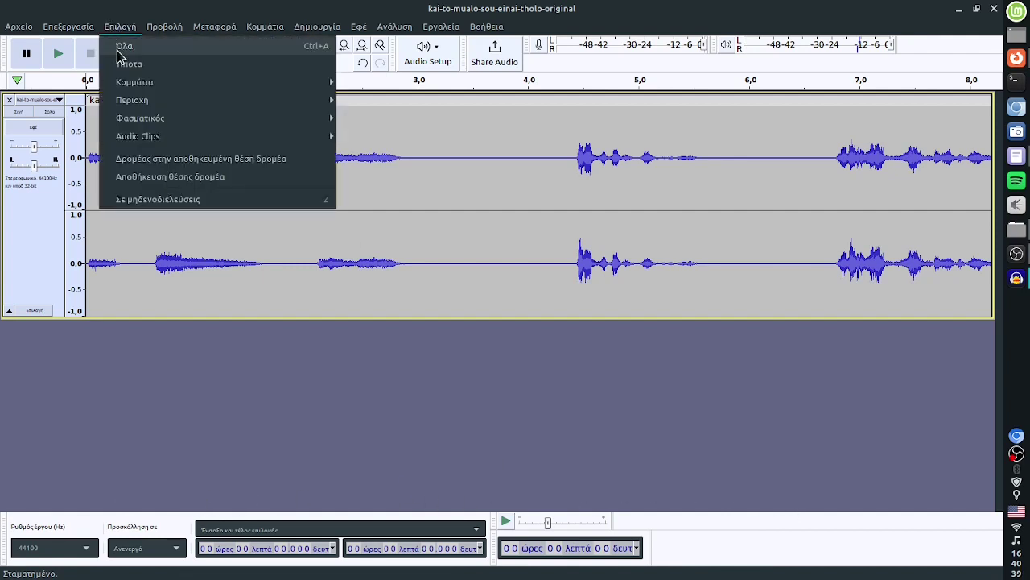
pyautogui.press('Escape')
pyautogui.click(147, 27)
pyautogui.click(169, 182)
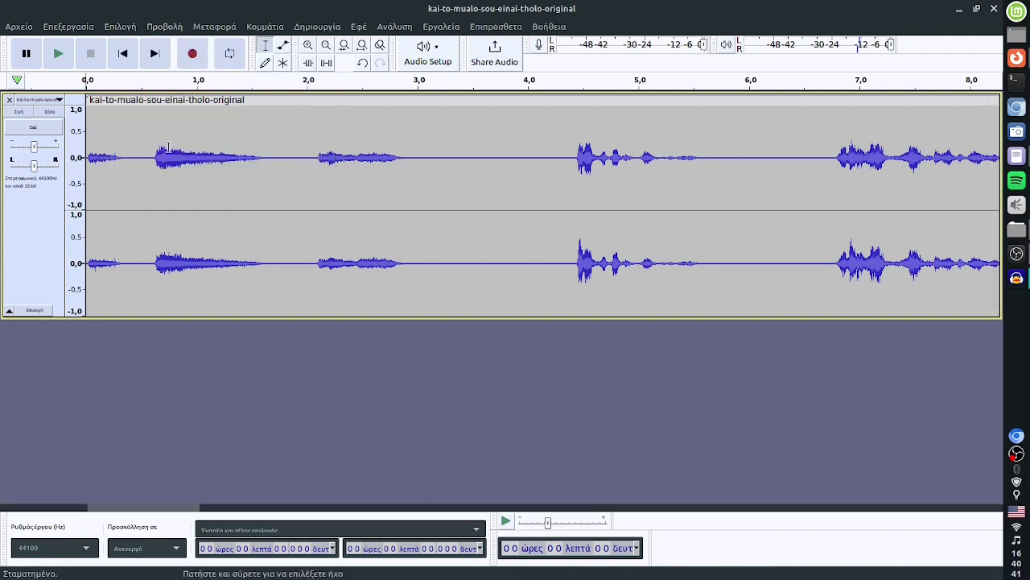
pyautogui.click(164, 26)
pyautogui.click(170, 193)
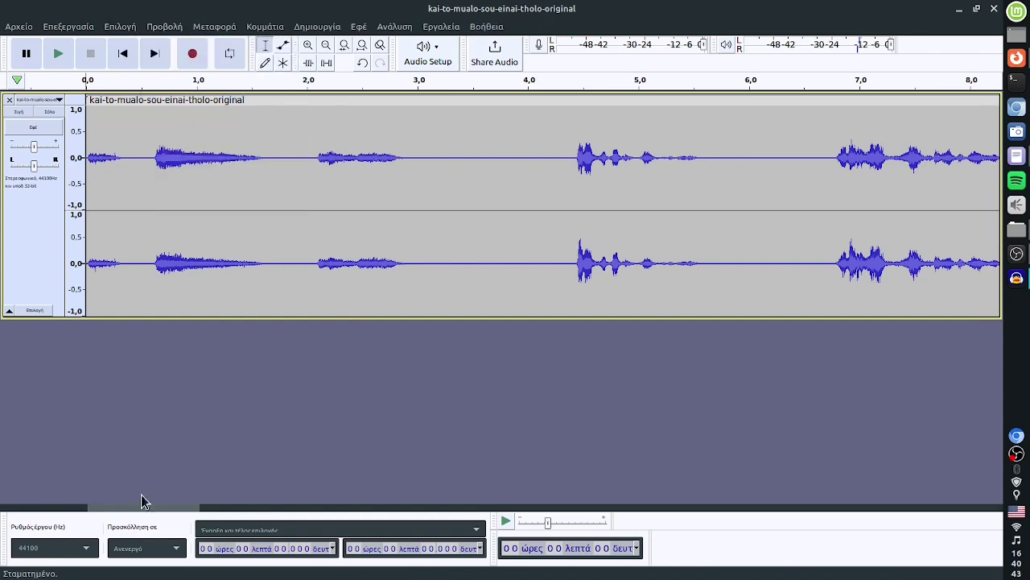
# Select the speech-free gap from about 13.83 to 15.48 s and listen to its background noise
pyautogui.moveTo(118, 508); pyautogui.dragTo(283, 507)
pyautogui.moveTo(301, 159); pyautogui.dragTo(484, 164)
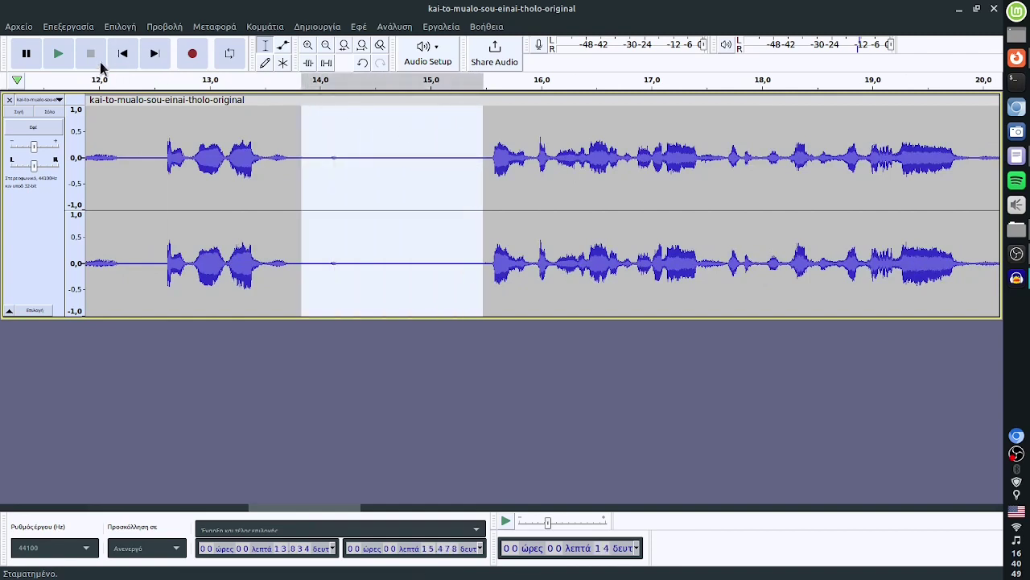
pyautogui.click(59, 54)
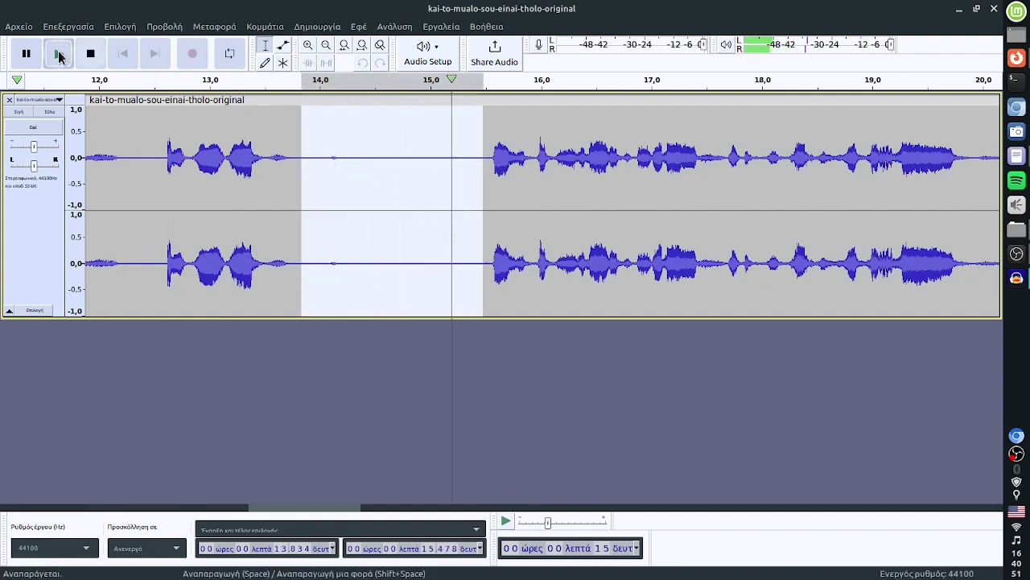
pyautogui.click(59, 53)
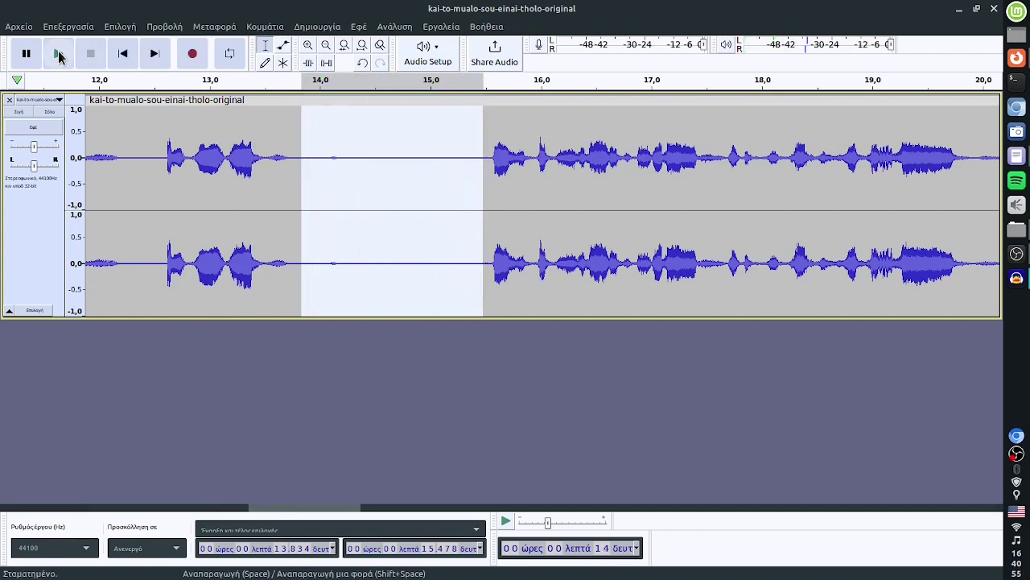
pyautogui.click(58, 53)
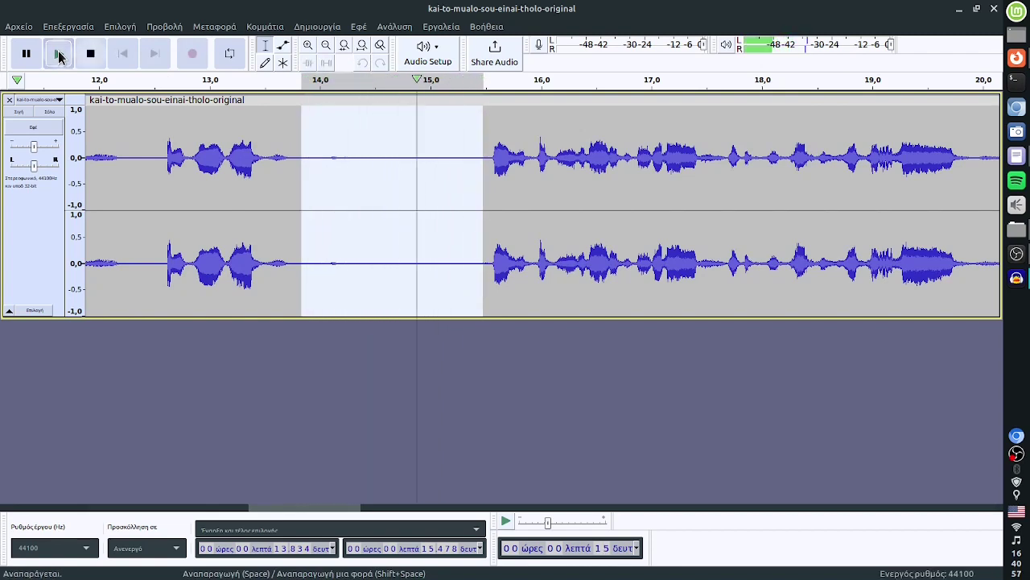
pyautogui.click(59, 53)
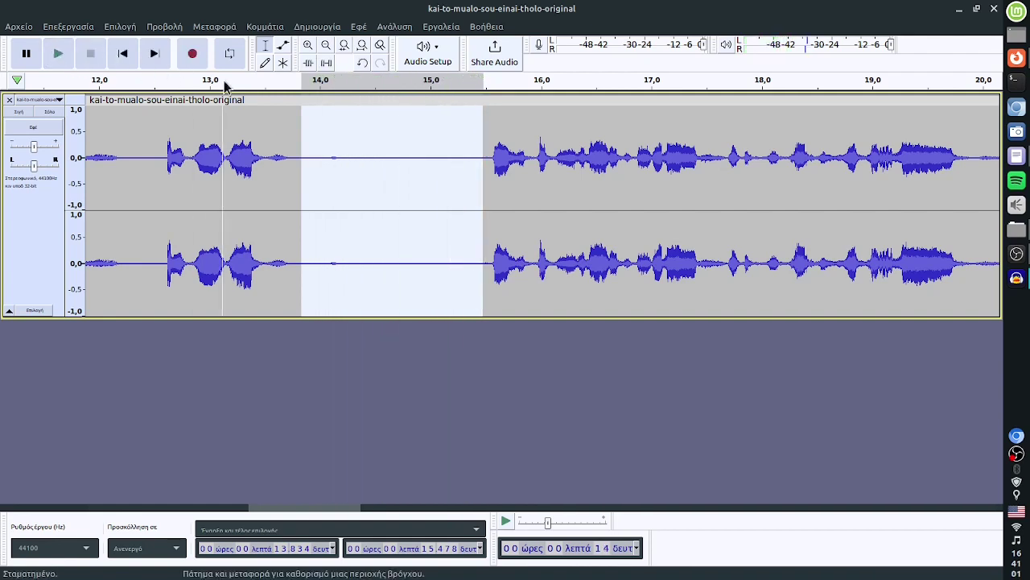
# Reselect the speech-free gap from about 13.82 to 15.52 s and capture it as the Noise Reduction noise profile
pyautogui.click(358, 159)
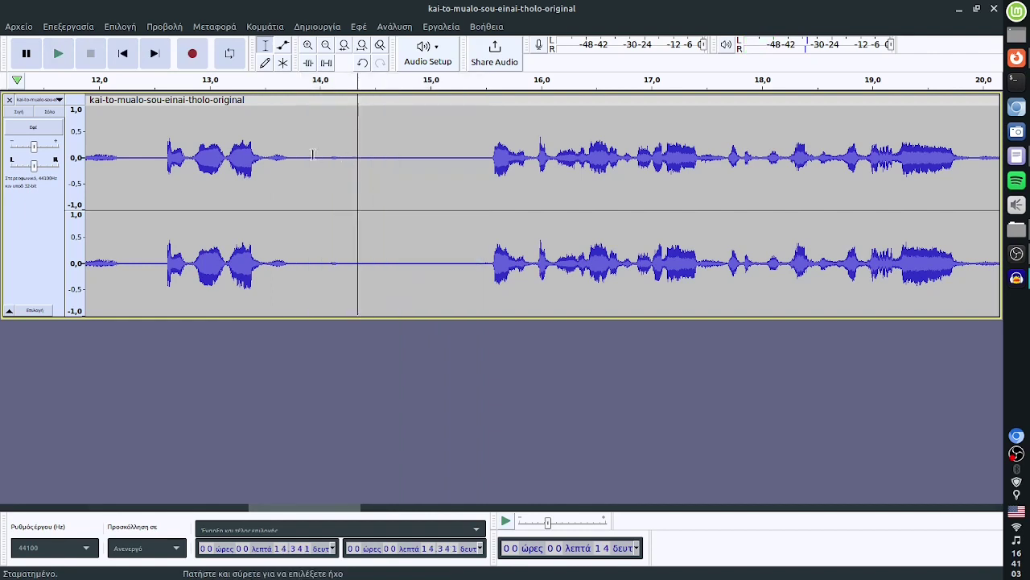
pyautogui.moveTo(300, 159); pyautogui.dragTo(486, 166)
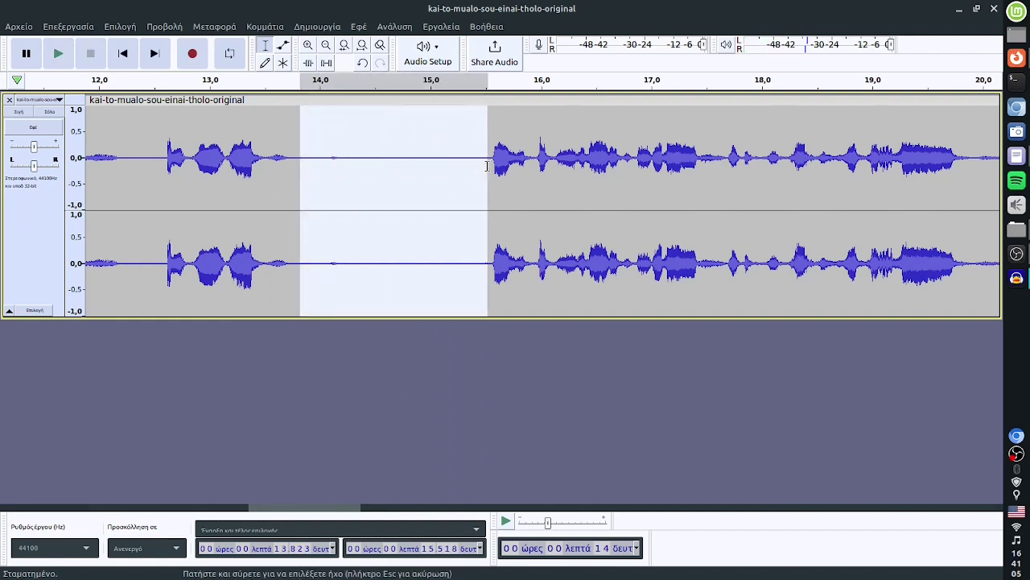
pyautogui.click(59, 53)
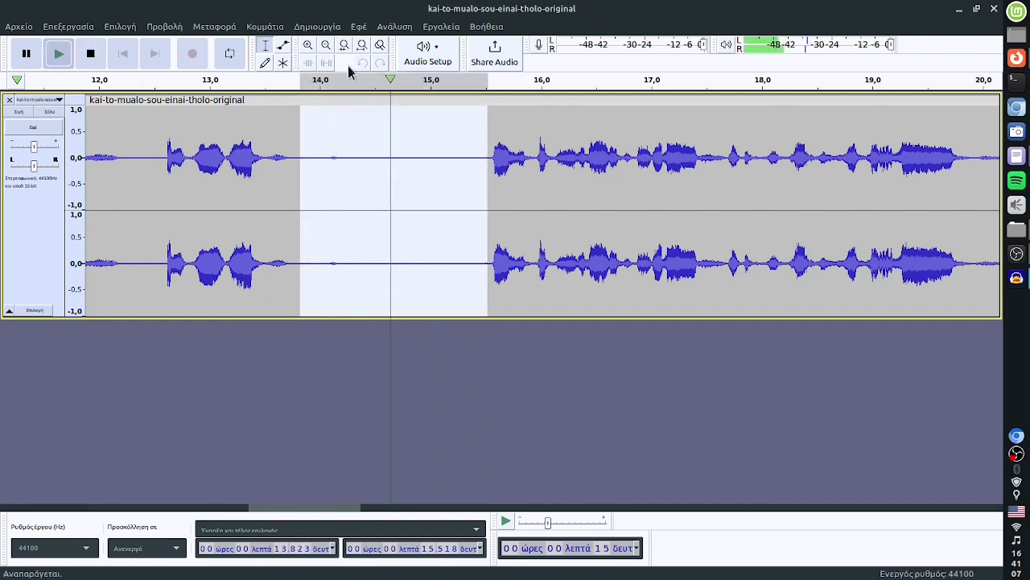
pyautogui.click(358, 26)
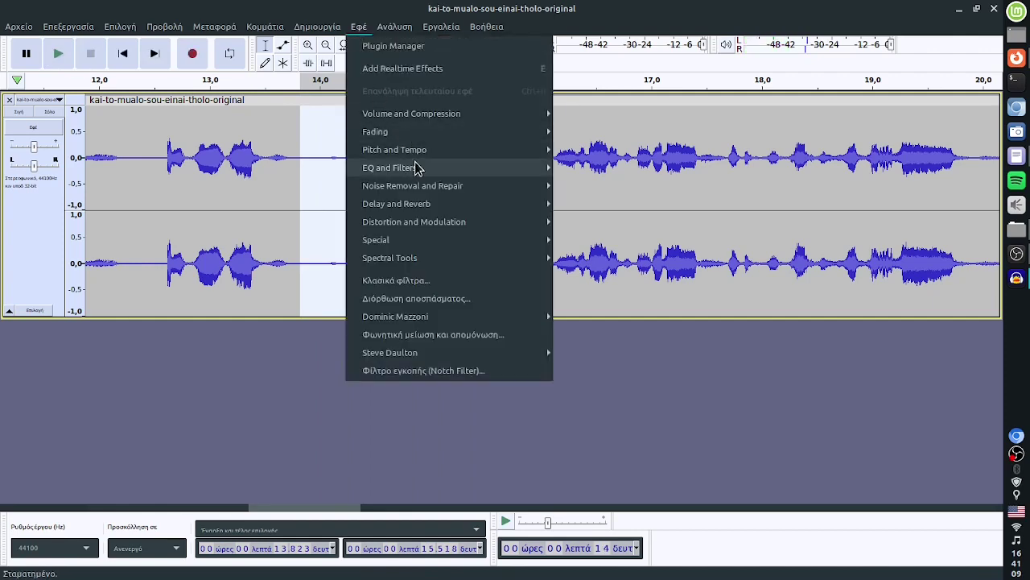
pyautogui.moveTo(493, 195)
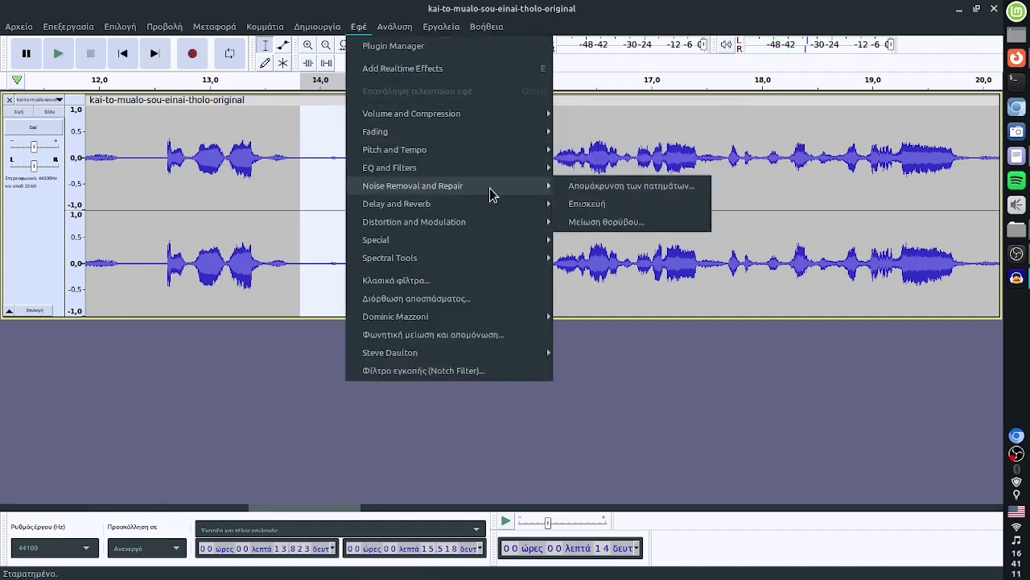
pyautogui.click(612, 222)
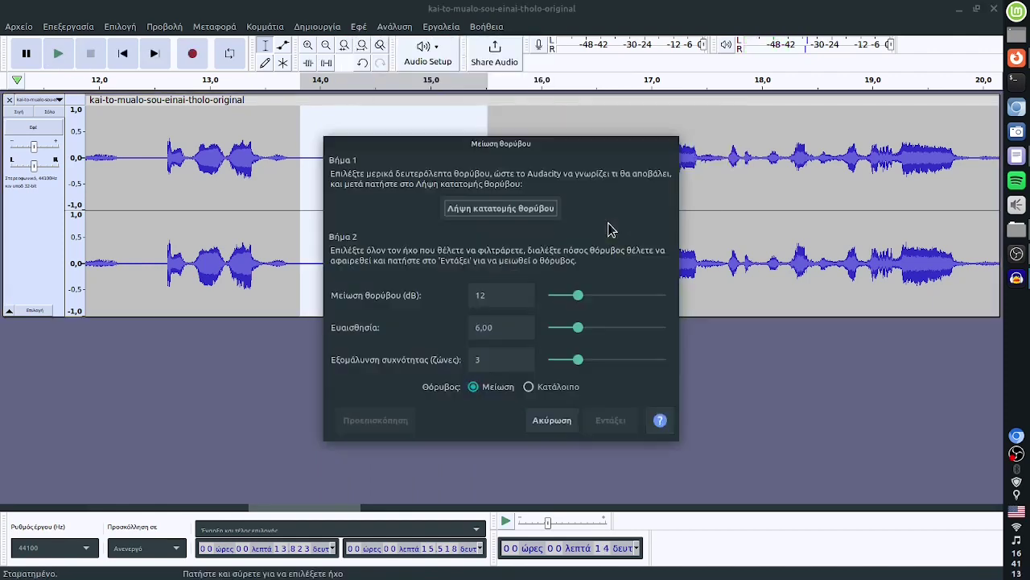
pyautogui.click(513, 216)
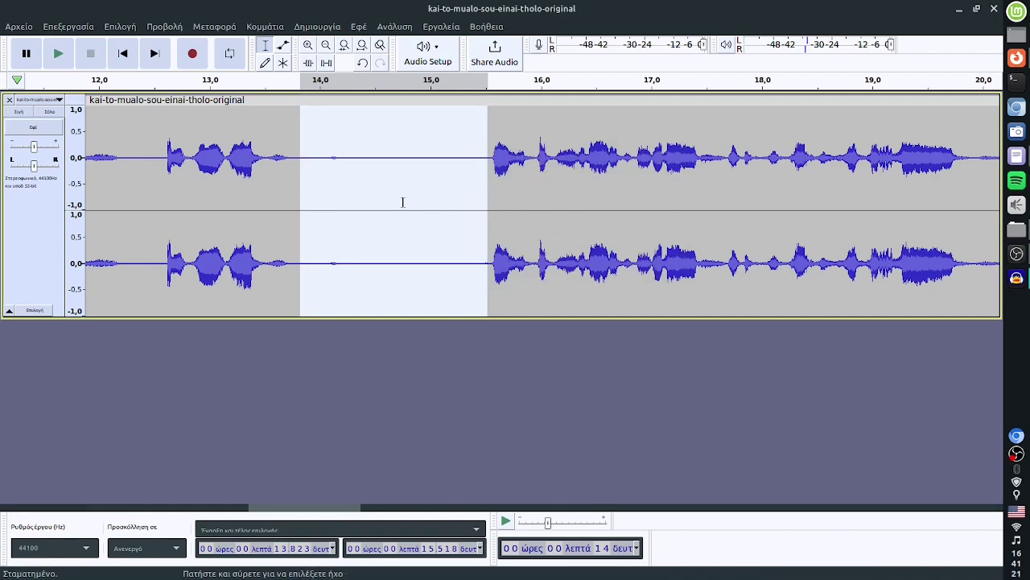
# Preview and apply Noise Reduction to the whole recording with 12 dB reduction, sensitivity 6.00 and 3 frequency smoothing bands
pyautogui.click(362, 45)
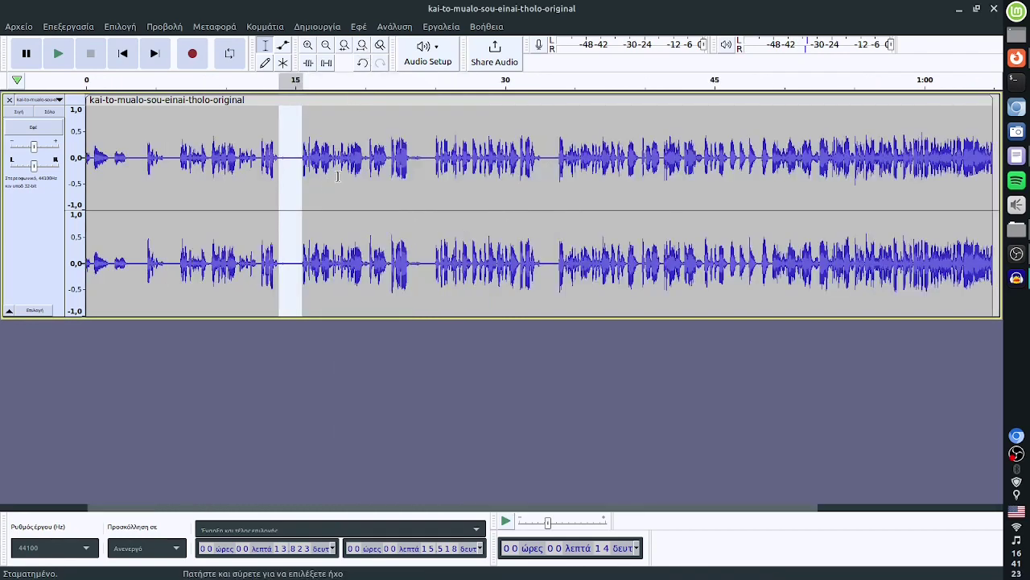
pyautogui.click(342, 176)
pyautogui.doubleClick(341, 176)
pyautogui.click(341, 176)
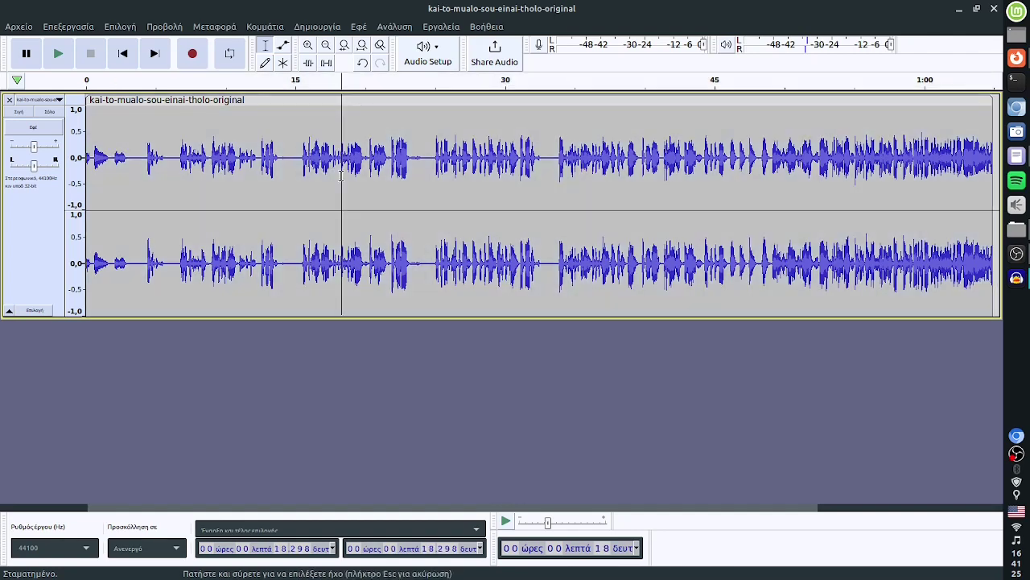
pyautogui.doubleClick(341, 175)
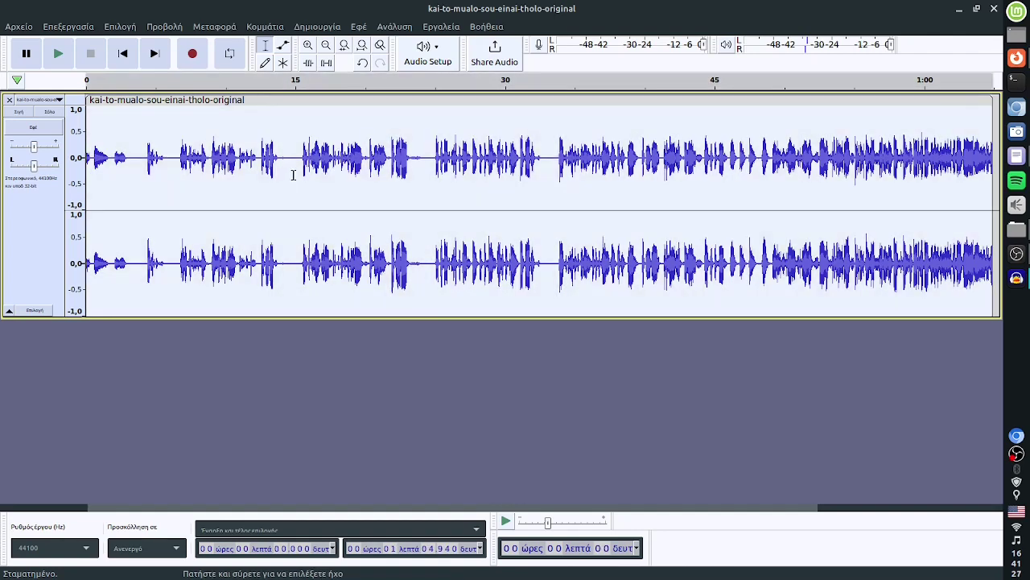
pyautogui.click(358, 25)
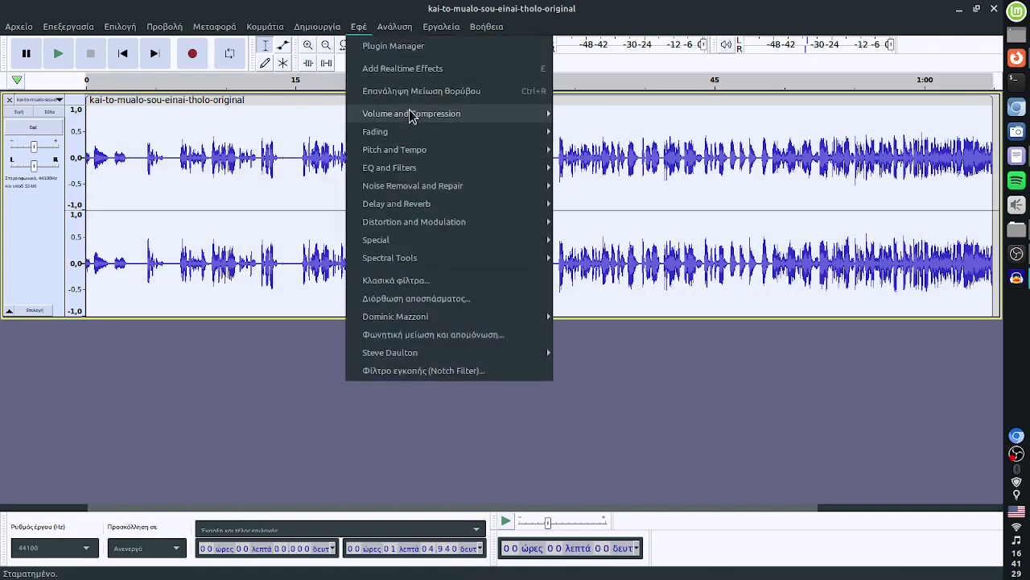
pyautogui.moveTo(411, 114)
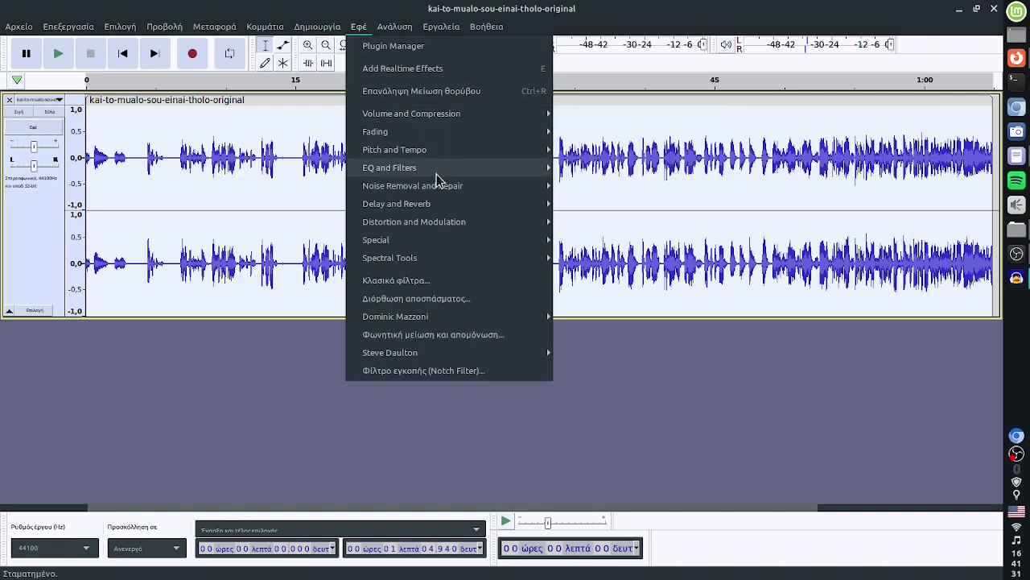
pyautogui.moveTo(437, 186)
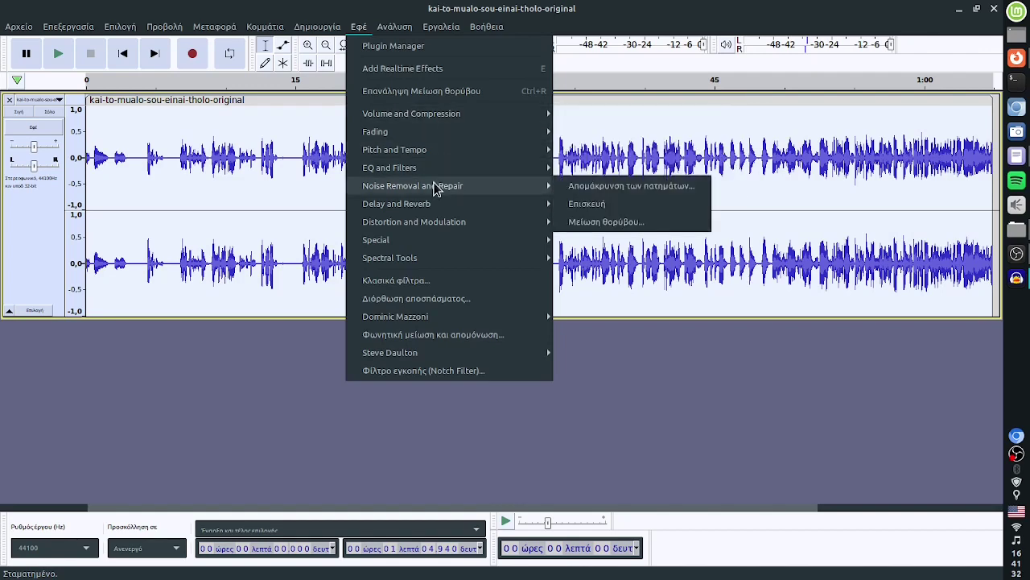
pyautogui.click(609, 223)
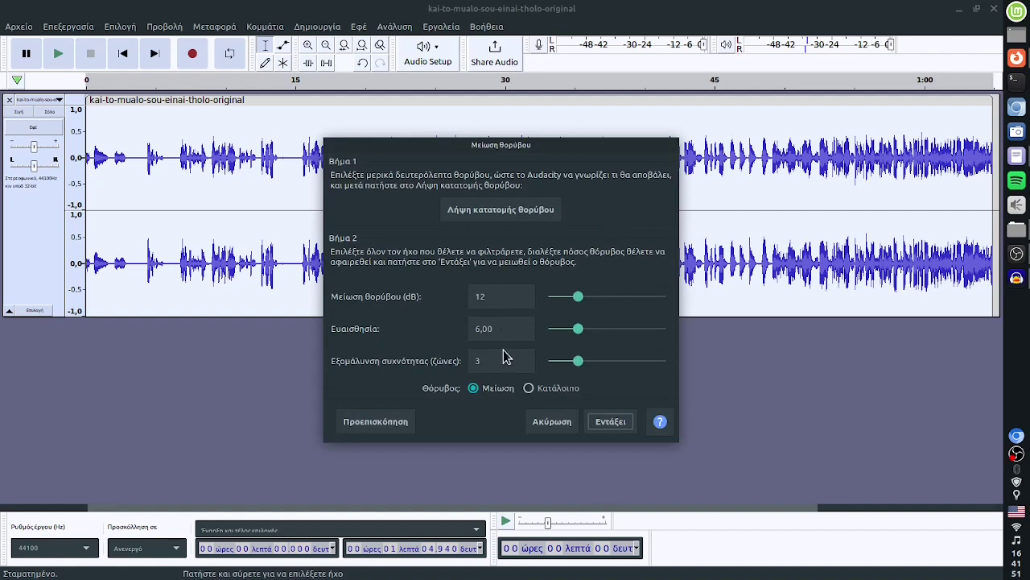
pyautogui.click(397, 425)
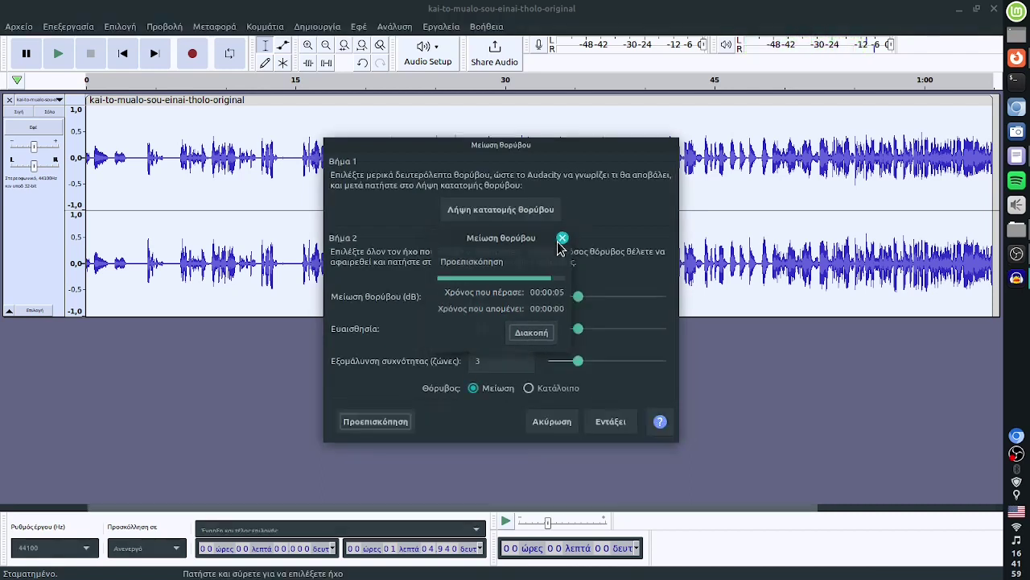
pyautogui.click(610, 424)
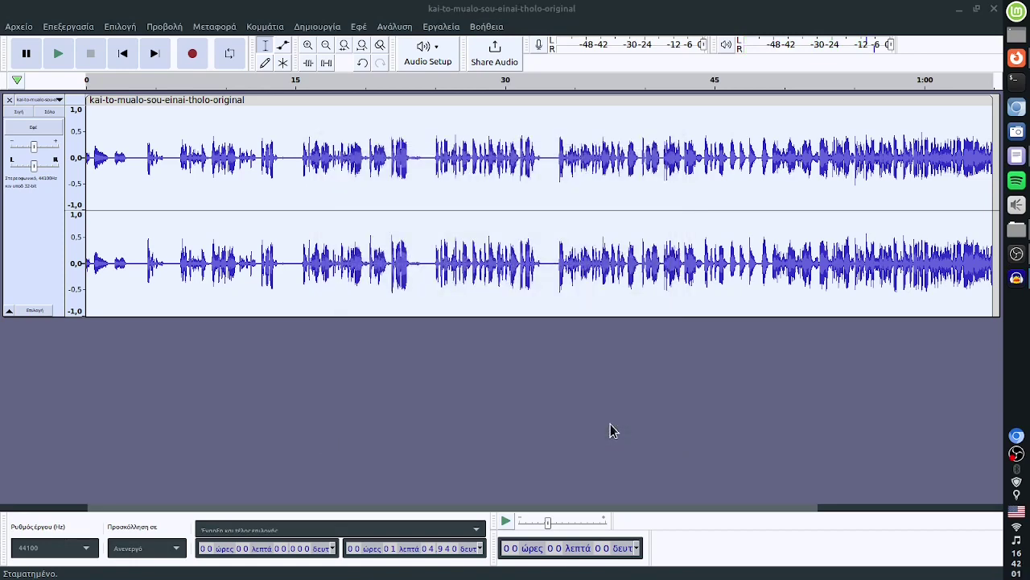
# Play the noise-reduced recording from about 6 s to check how it sounds
pyautogui.click(172, 161)
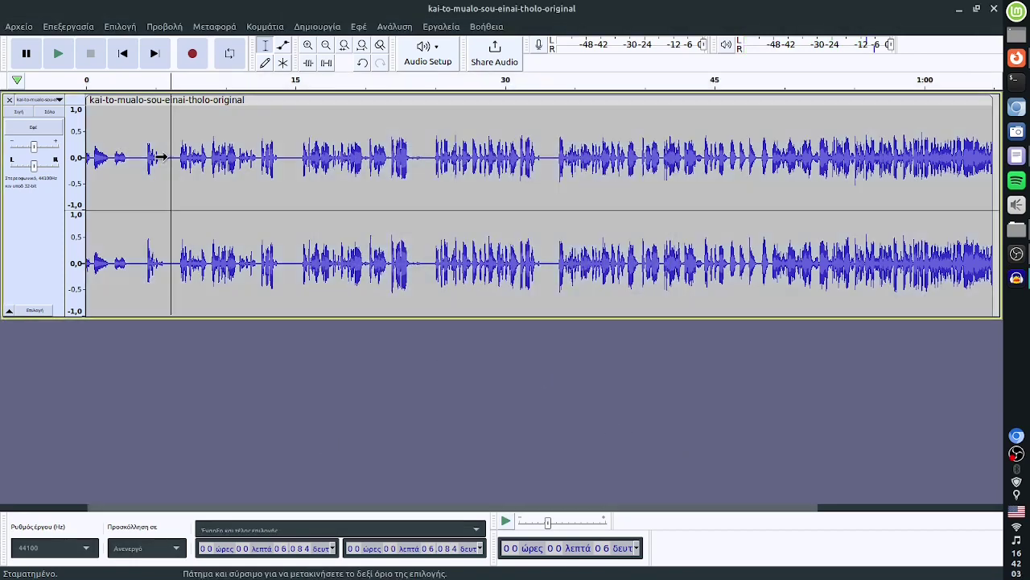
pyautogui.click(59, 65)
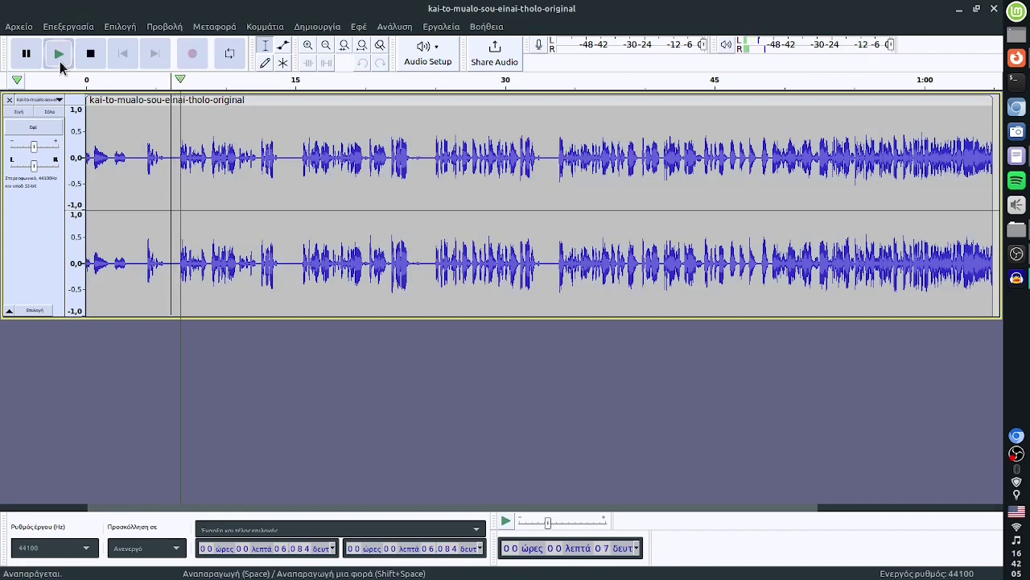
pyautogui.click(91, 55)
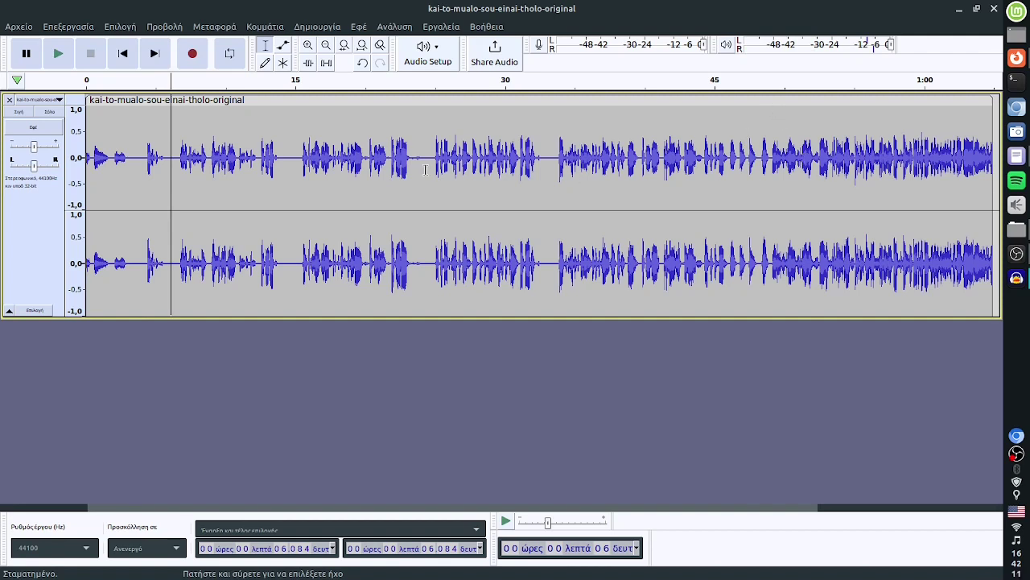
# Play the recording from about 49.3 s to locate its ending and place the cursor near 52.1 s
pyautogui.click(309, 46)
pyautogui.click(308, 46)
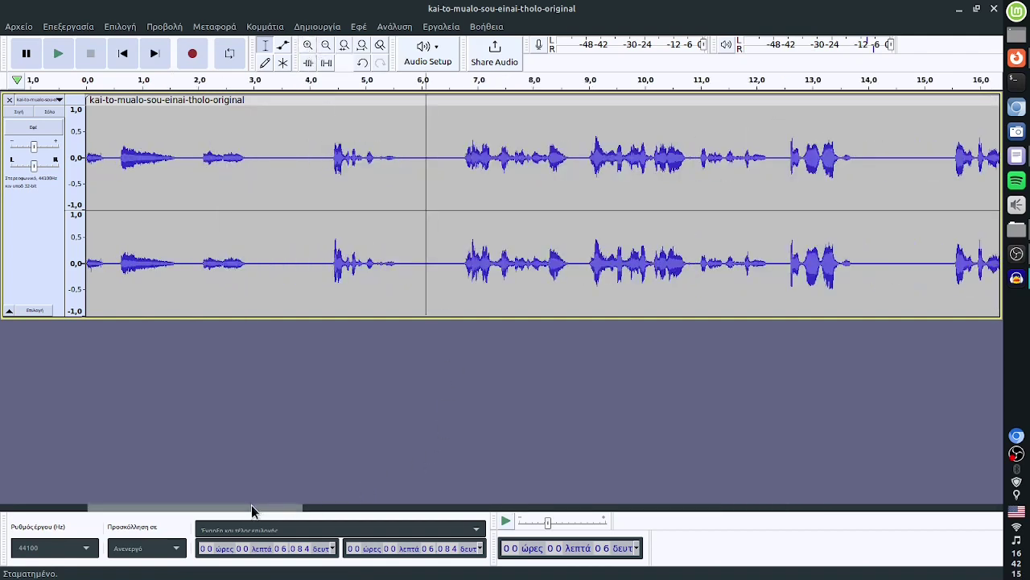
pyautogui.moveTo(252, 510); pyautogui.dragTo(751, 516)
pyautogui.click(737, 194)
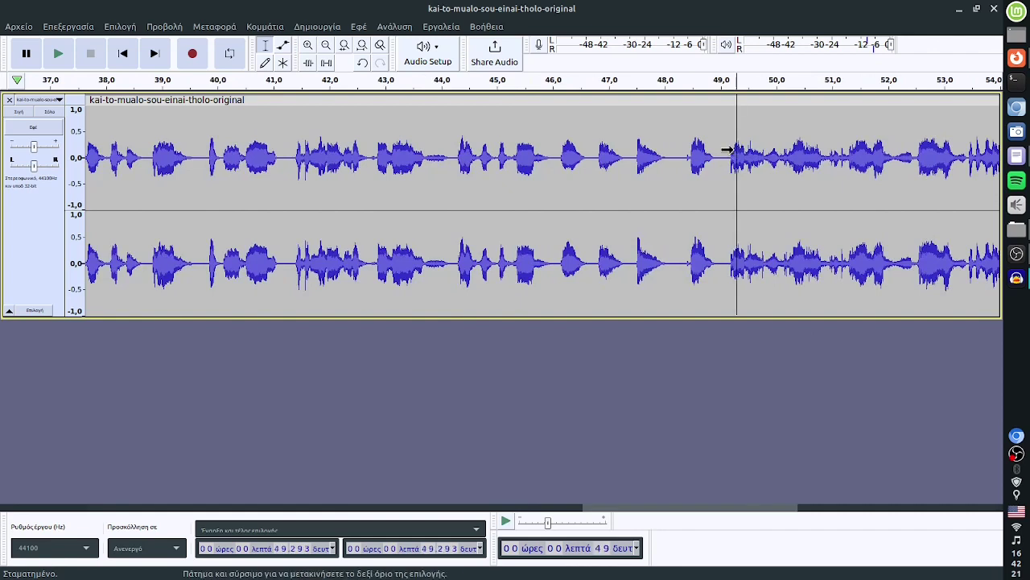
pyautogui.click(61, 55)
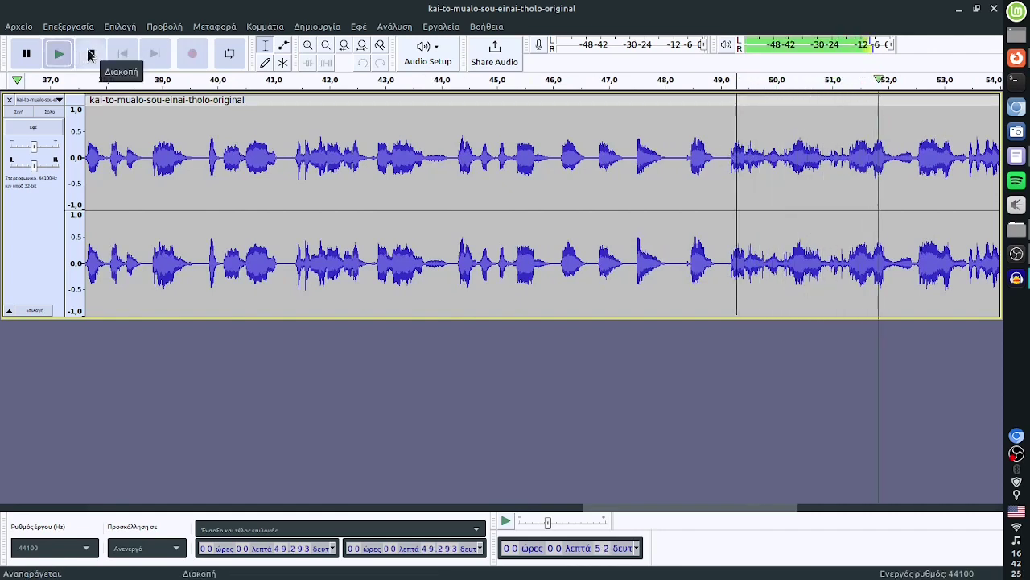
pyautogui.click(90, 54)
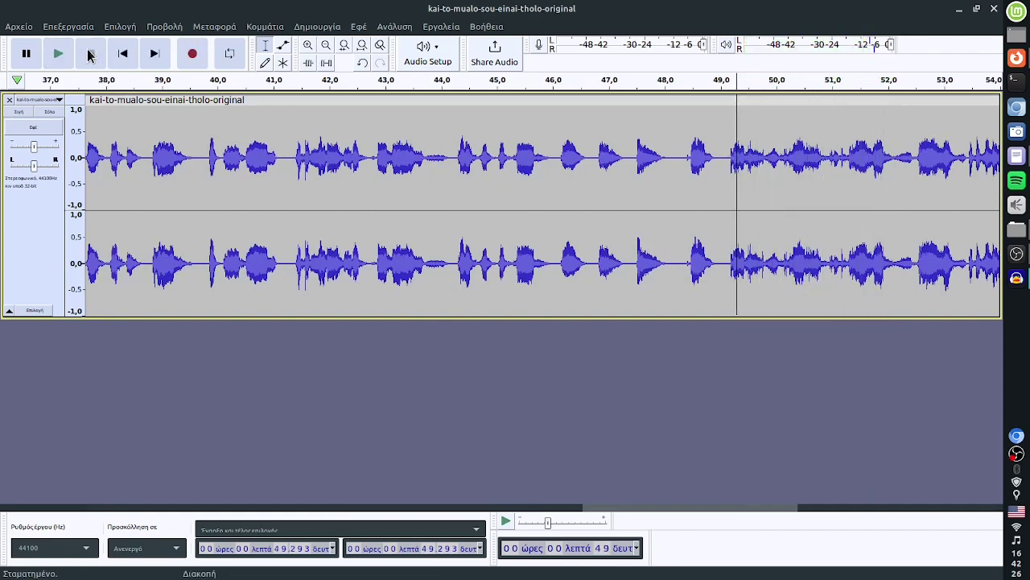
pyautogui.click(893, 131)
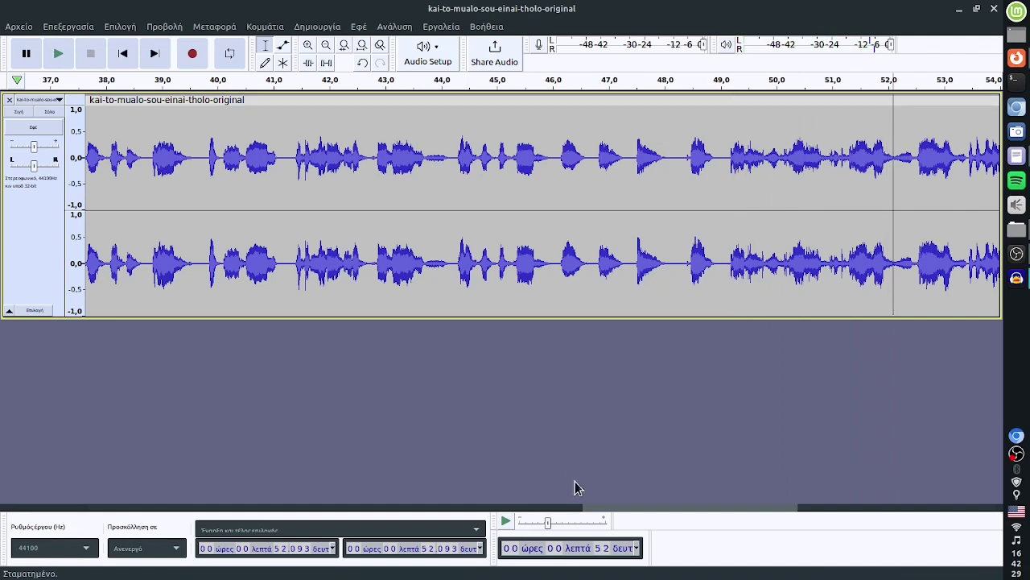
pyautogui.moveTo(598, 505); pyautogui.dragTo(759, 502)
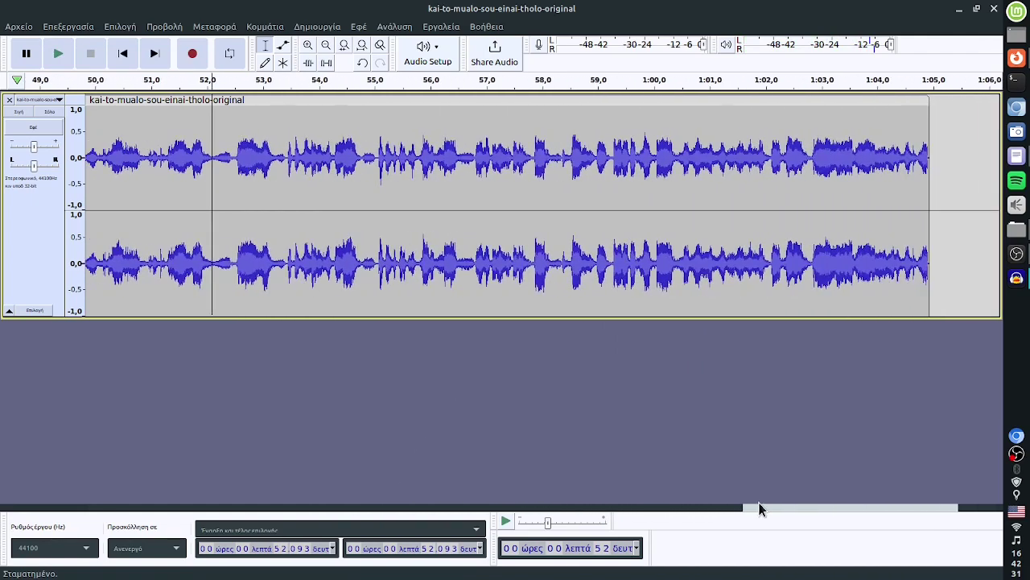
pyautogui.moveTo(208, 159); pyautogui.dragTo(932, 161)
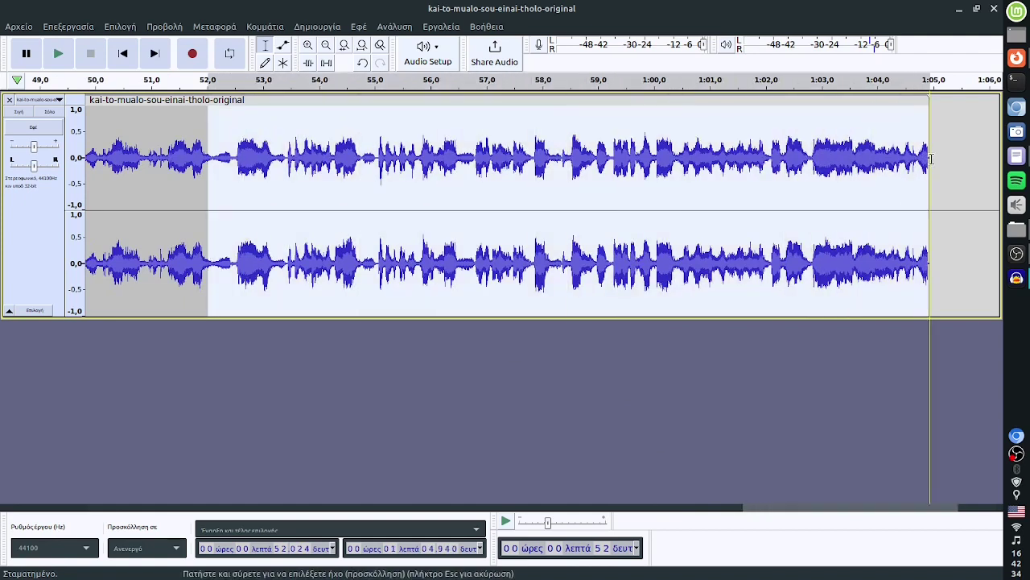
pyautogui.rightClick(811, 161)
pyautogui.click(361, 161)
pyautogui.click(219, 157)
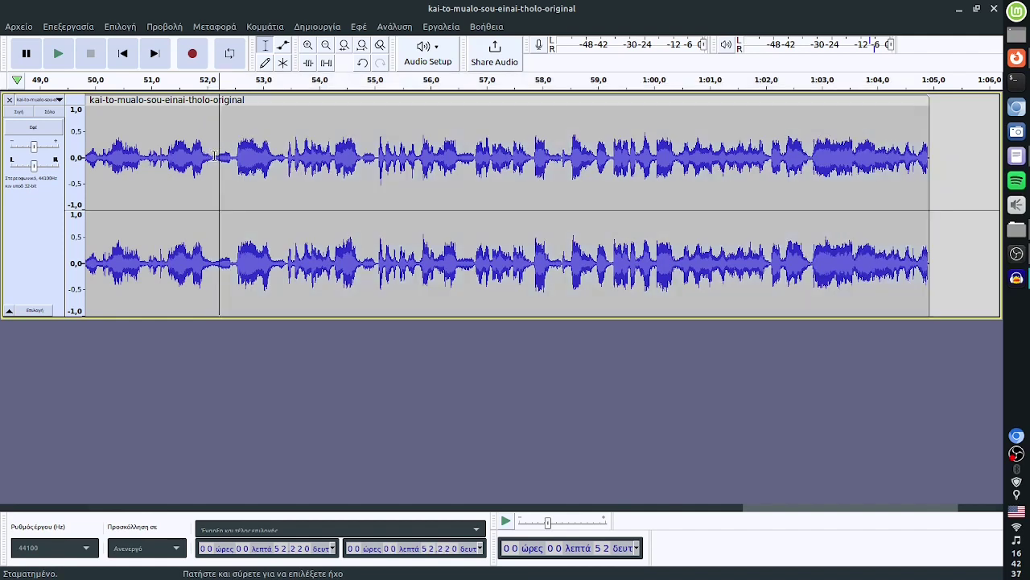
# Place the cursor at about 52.0 s and trim the clip's end back to that point
pyautogui.click(210, 156)
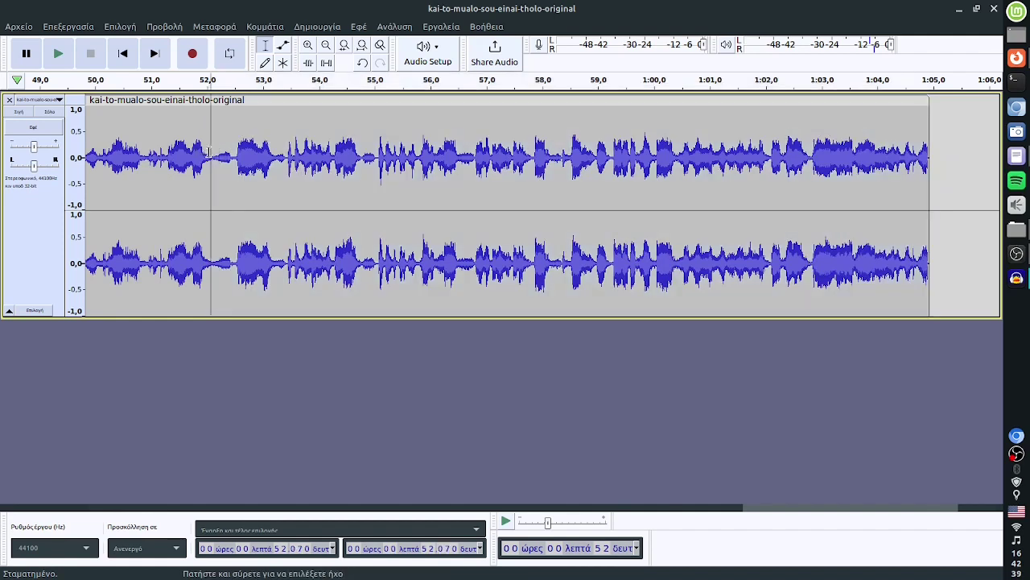
pyautogui.moveTo(204, 134); pyautogui.dragTo(235, 137)
pyautogui.click(256, 140)
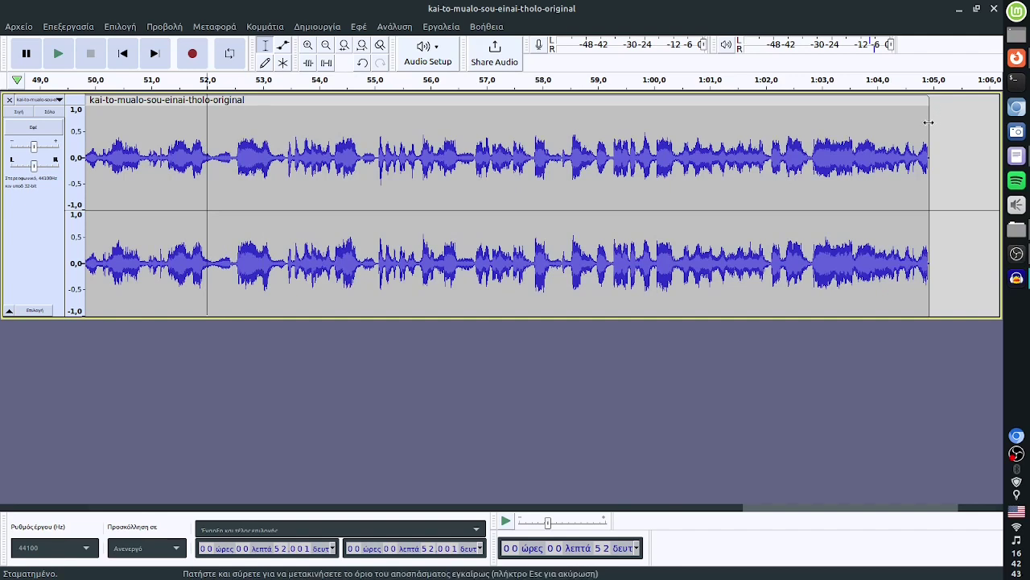
pyautogui.moveTo(928, 112); pyautogui.dragTo(206, 118)
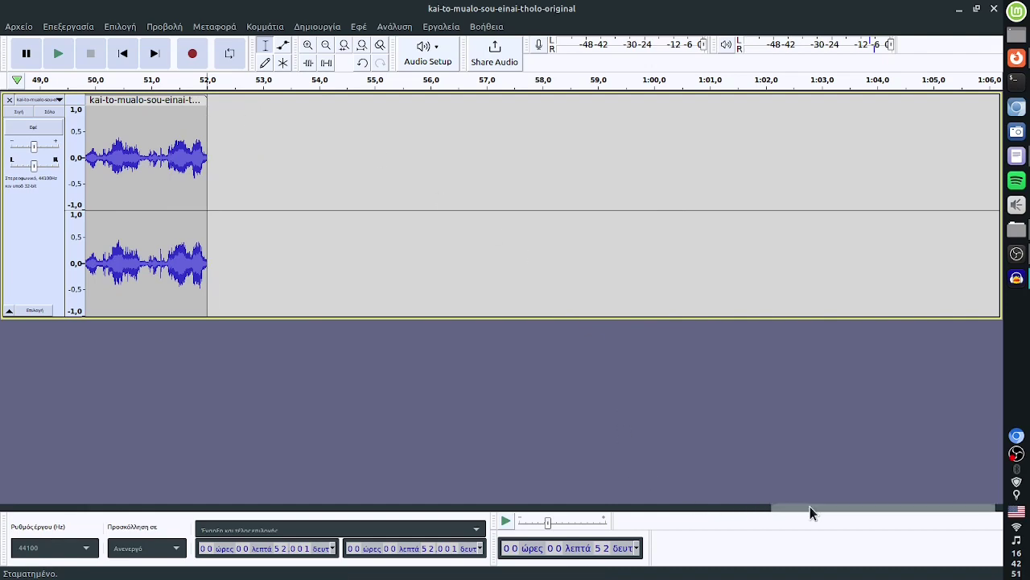
# Play the recording from about 6.5 s to locate the first phrase for removal
pyautogui.moveTo(810, 507); pyautogui.dragTo(115, 495)
pyautogui.click(448, 152)
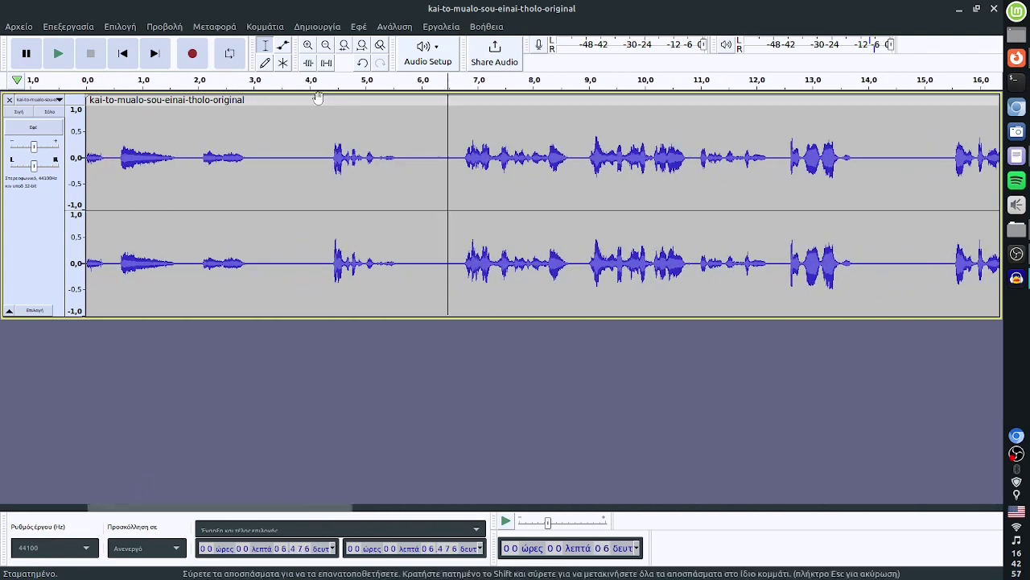
pyautogui.click(60, 55)
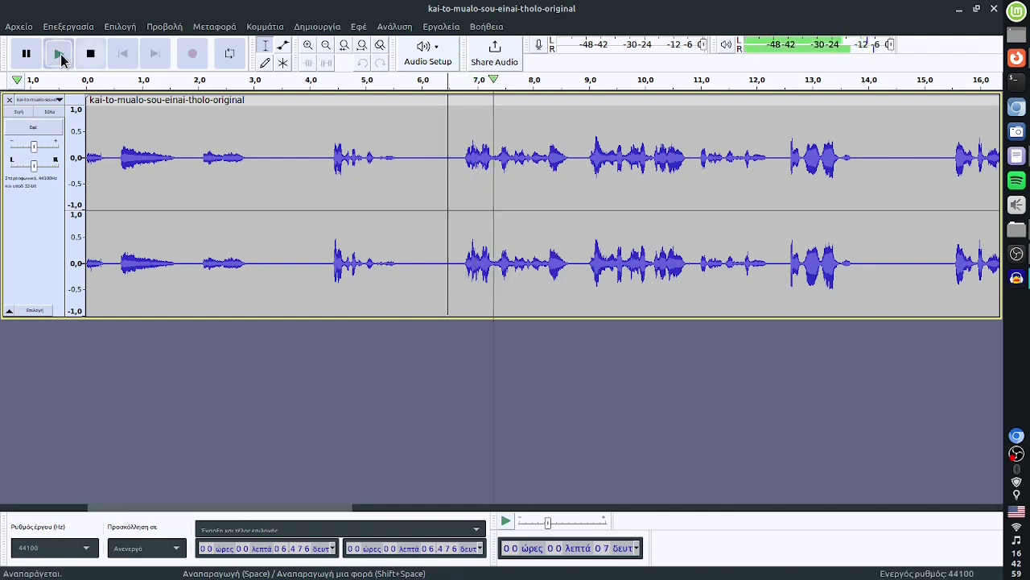
pyautogui.moveTo(321, 509); pyautogui.dragTo(387, 496)
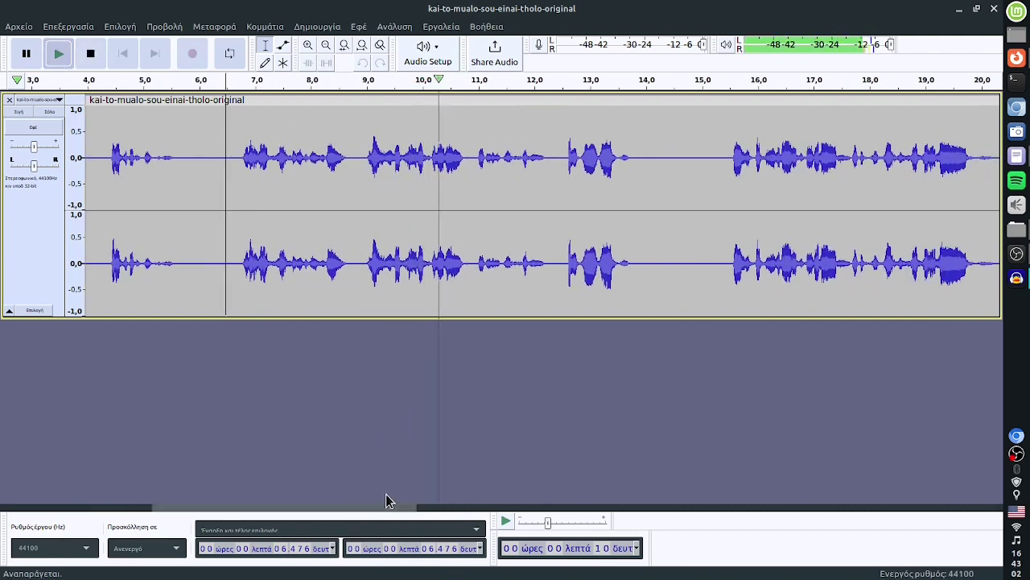
pyautogui.click(92, 54)
# Cut the phrase and following pause from about 12.48 to 14.56 s
pyautogui.moveTo(561, 158); pyautogui.dragTo(677, 159)
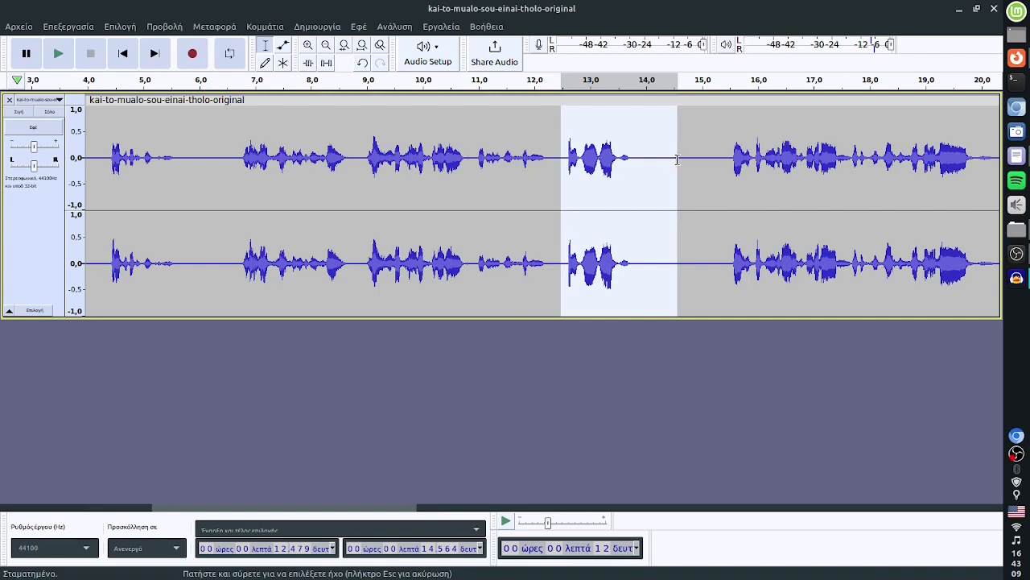
pyautogui.rightClick(644, 175)
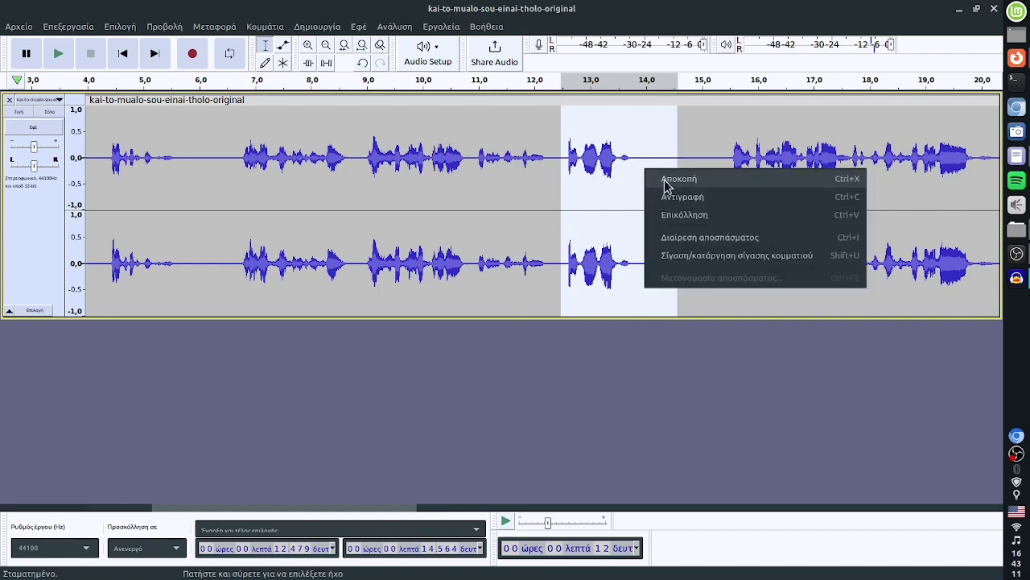
pyautogui.click(679, 178)
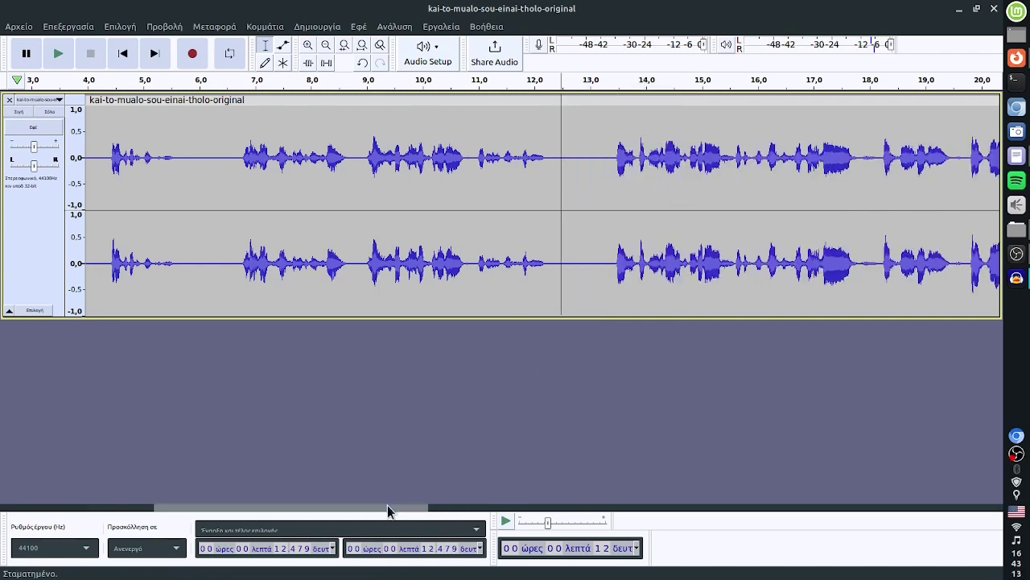
# Select the phrase from about 19.66 to 21.50 s, listen to it, and cut it out
pyautogui.moveTo(389, 508); pyautogui.dragTo(518, 509)
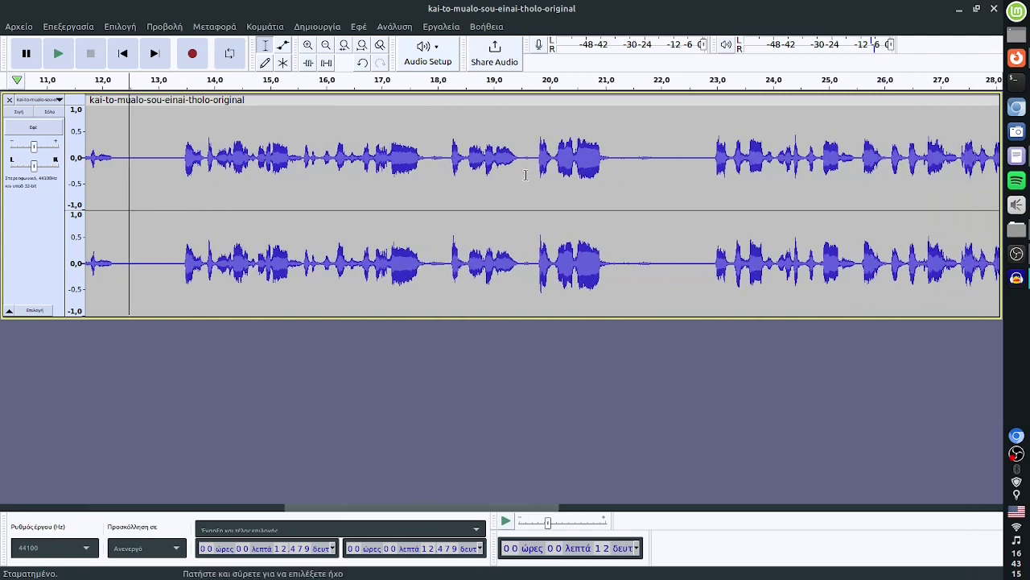
pyautogui.moveTo(529, 153); pyautogui.dragTo(634, 161)
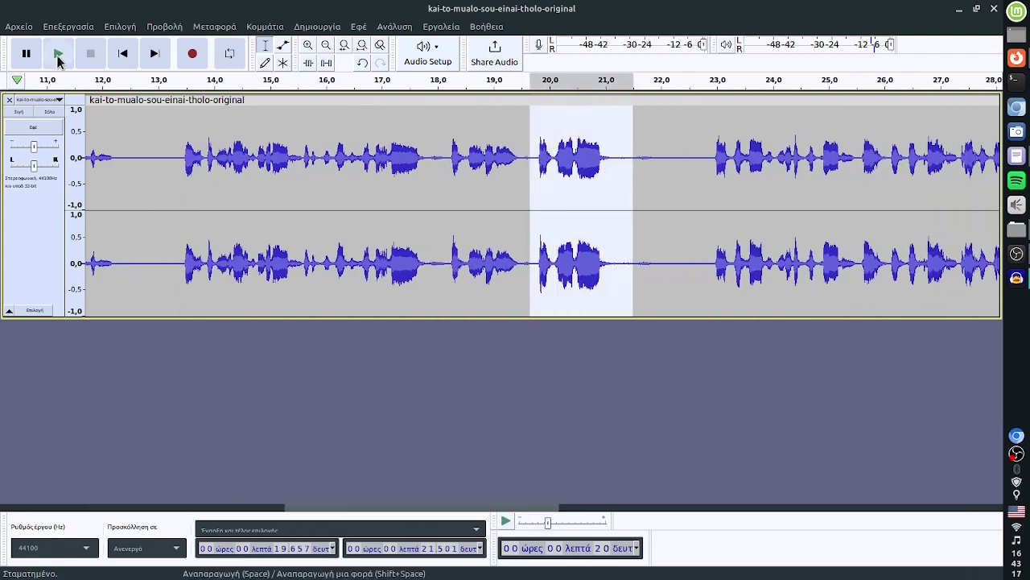
pyautogui.click(58, 53)
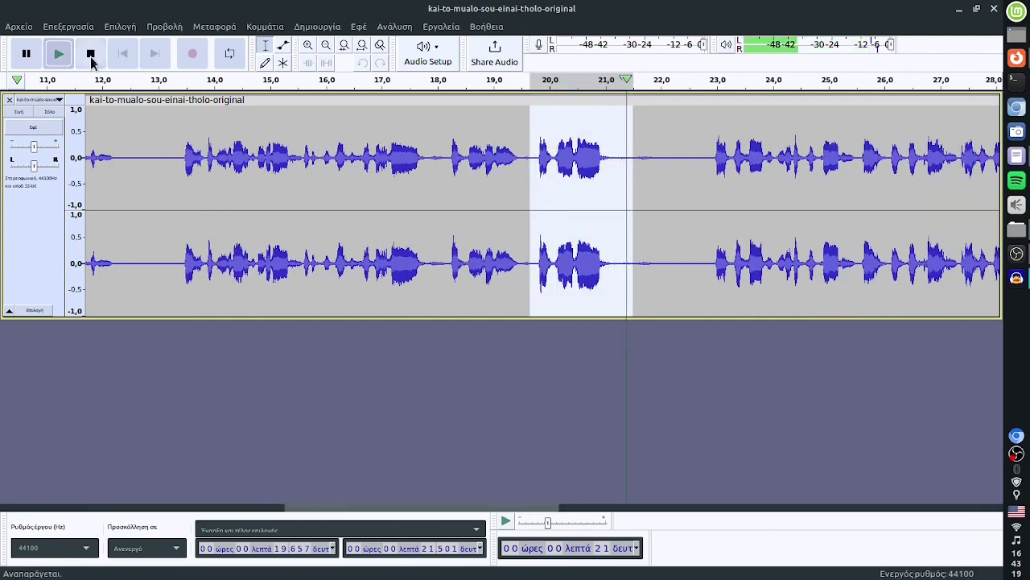
pyautogui.rightClick(558, 161)
pyautogui.click(577, 171)
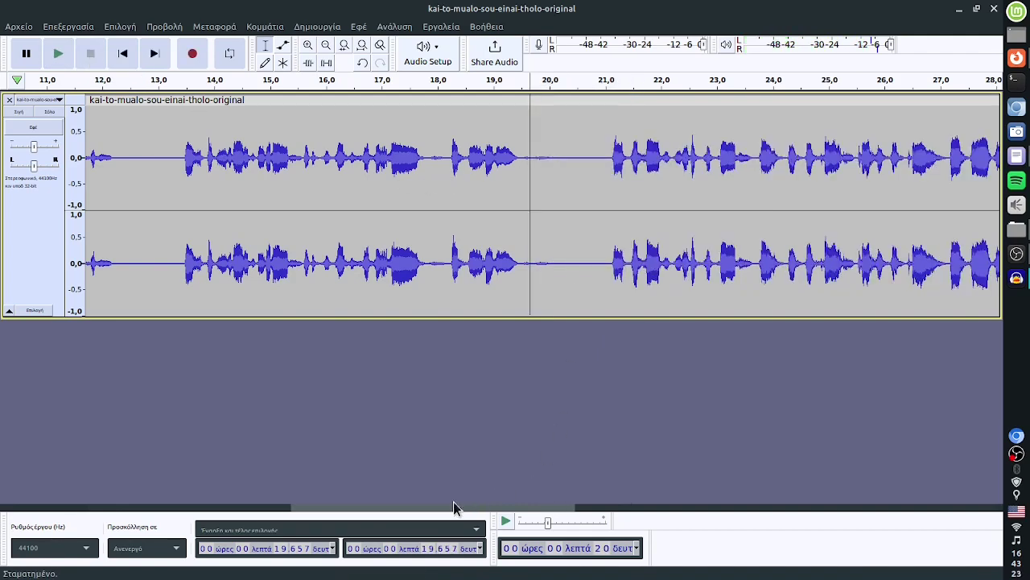
# Play the recording from about 22.1 s to locate the next phrase for removal
pyautogui.moveTo(376, 511); pyautogui.dragTo(460, 510)
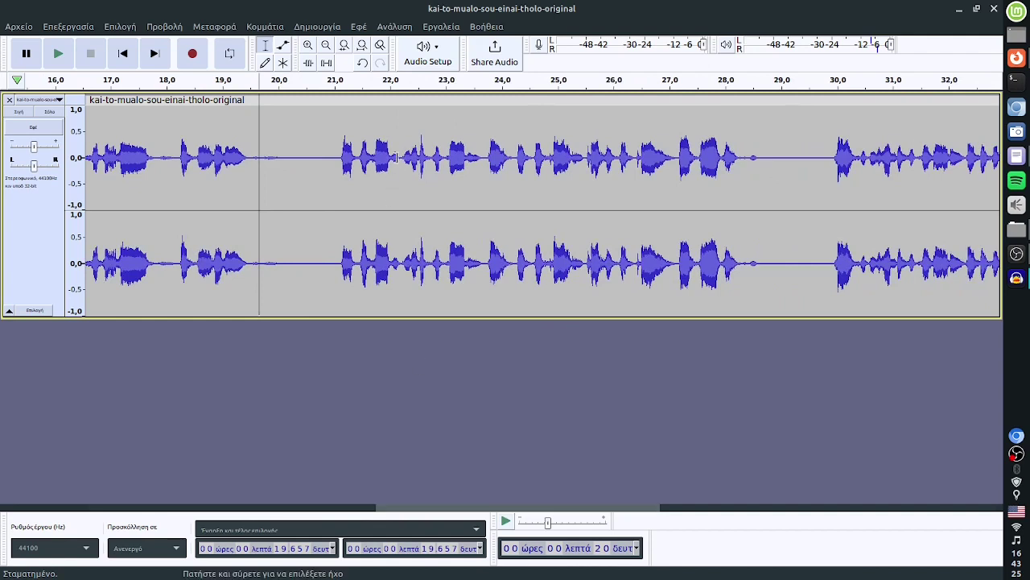
pyautogui.click(396, 157)
pyautogui.click(58, 56)
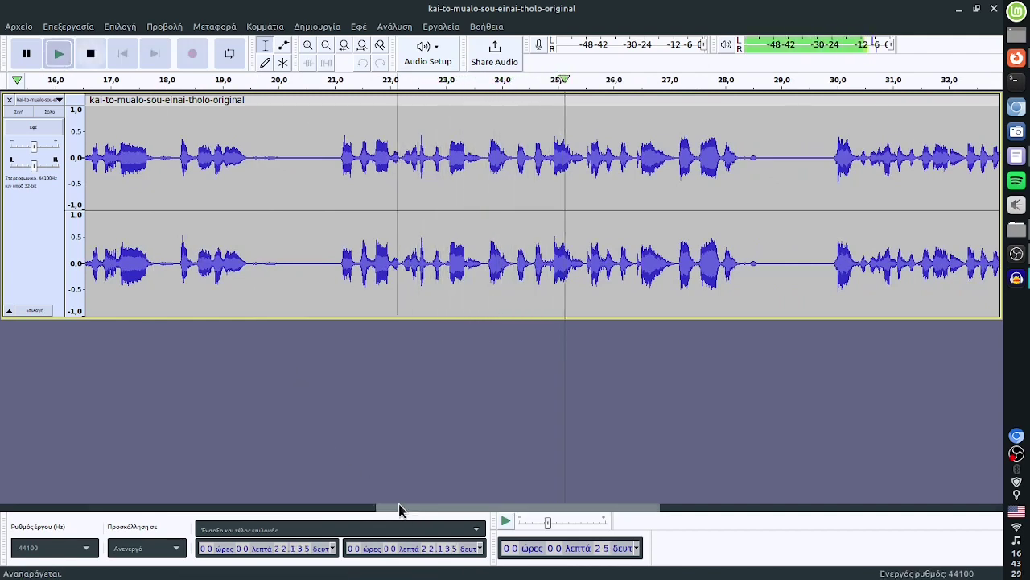
pyautogui.moveTo(399, 503); pyautogui.dragTo(413, 503)
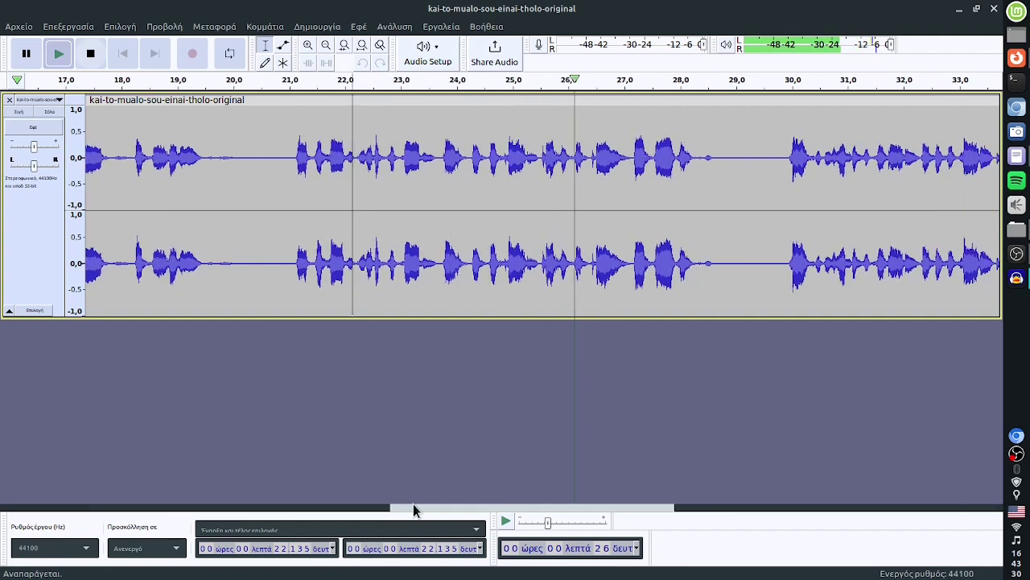
pyautogui.click(91, 54)
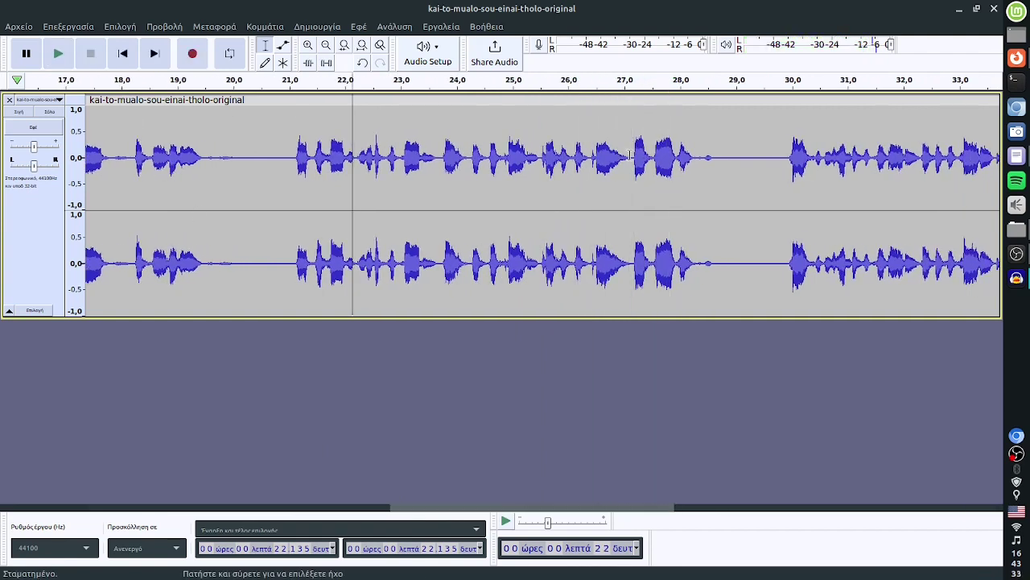
# Select the phrase from about 27.10 to 28.96 s and cut it out of the recording
pyautogui.moveTo(630, 154); pyautogui.dragTo(726, 157)
pyautogui.click(54, 54)
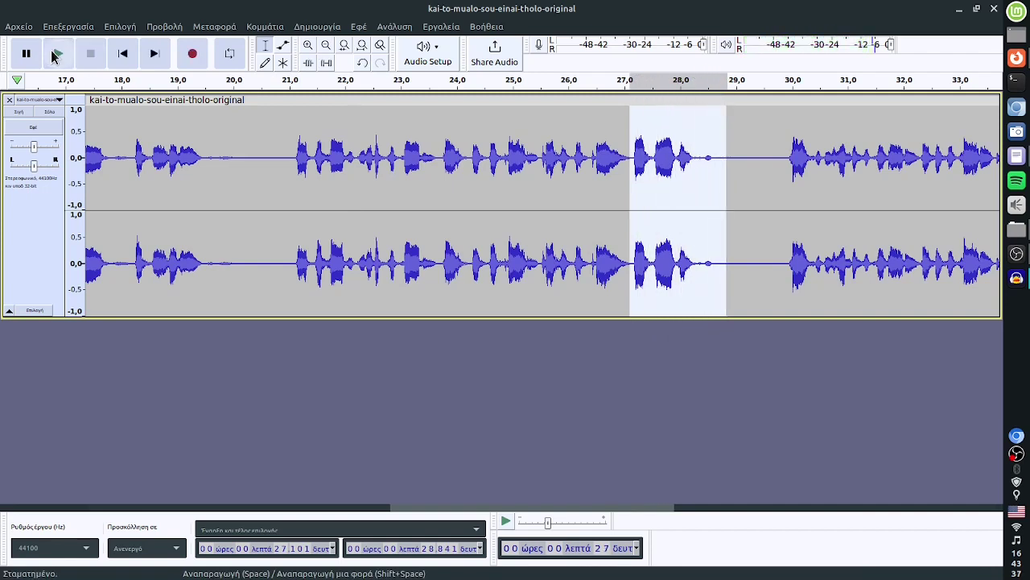
pyautogui.click(662, 170)
pyautogui.moveTo(629, 162); pyautogui.dragTo(732, 160)
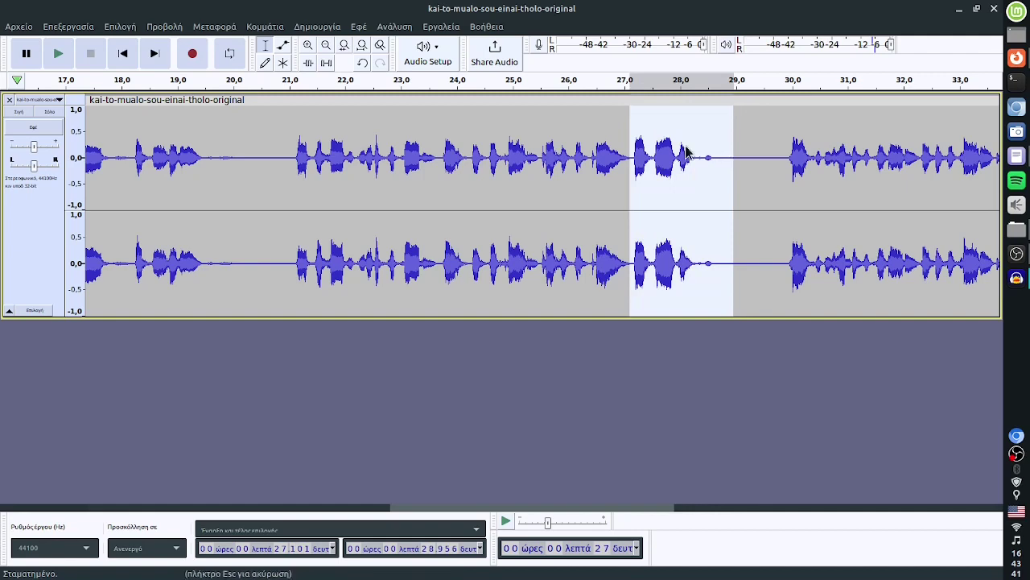
pyautogui.rightClick(686, 151)
pyautogui.click(708, 154)
# Play the recording onward from the cut at about 27.1 s to locate the following occurrence of the phrase
pyautogui.moveTo(429, 505); pyautogui.dragTo(520, 504)
pyautogui.click(61, 54)
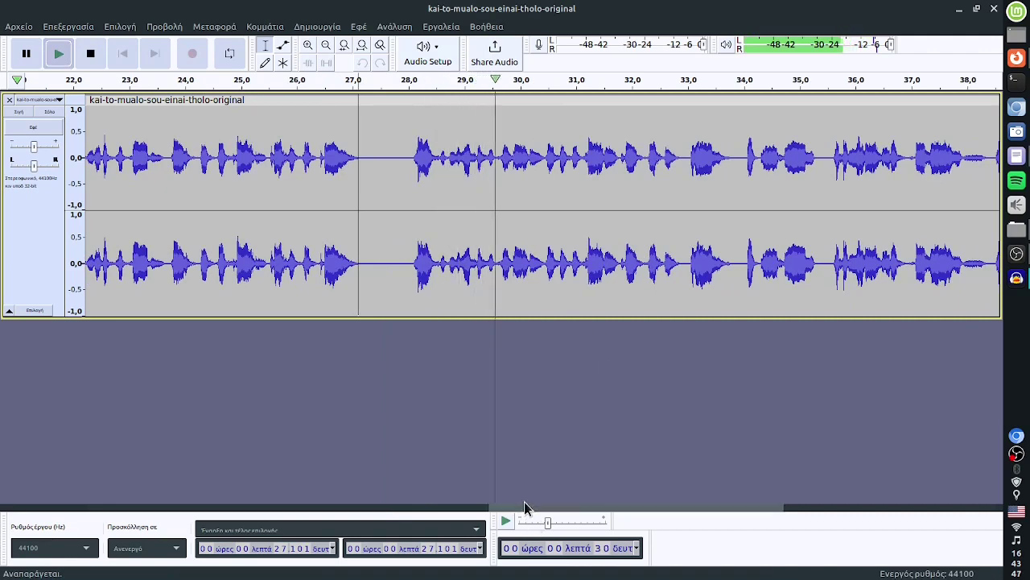
pyautogui.moveTo(525, 508); pyautogui.dragTo(540, 505)
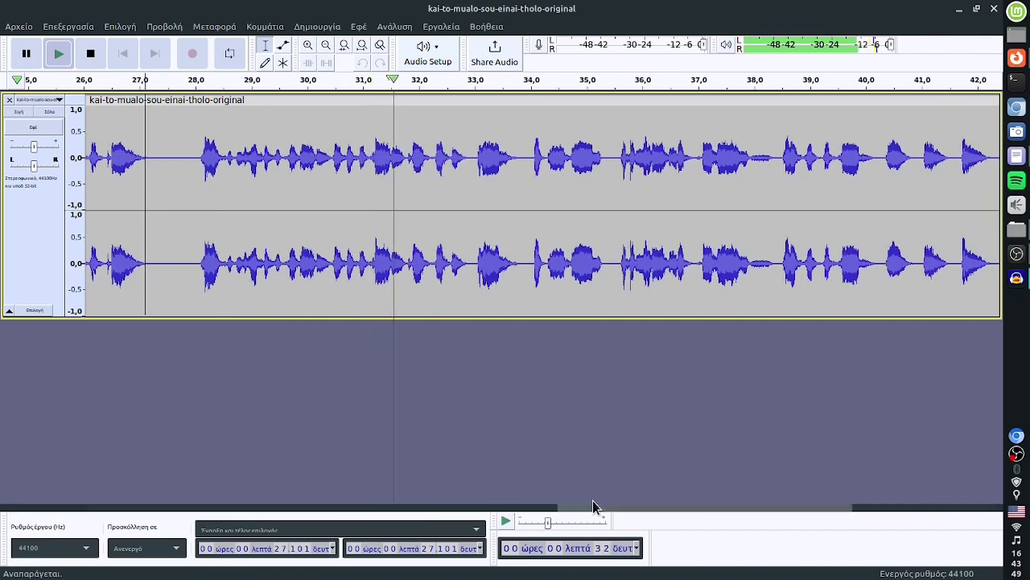
pyautogui.click(91, 54)
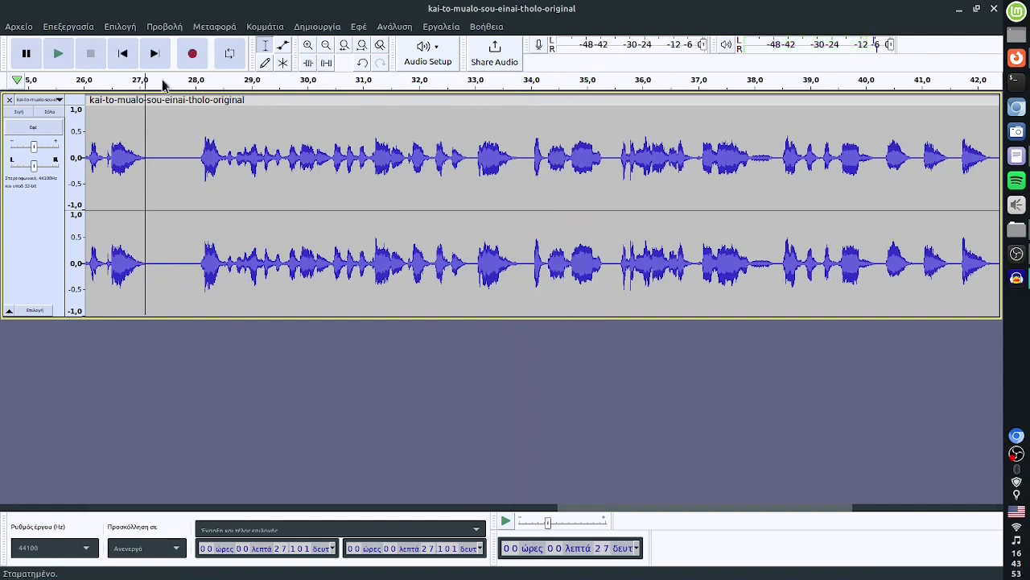
# Select the phrase from about 33.92 to 35.48 s, listen to it, and cut it out
pyautogui.moveTo(525, 160); pyautogui.dragTo(612, 161)
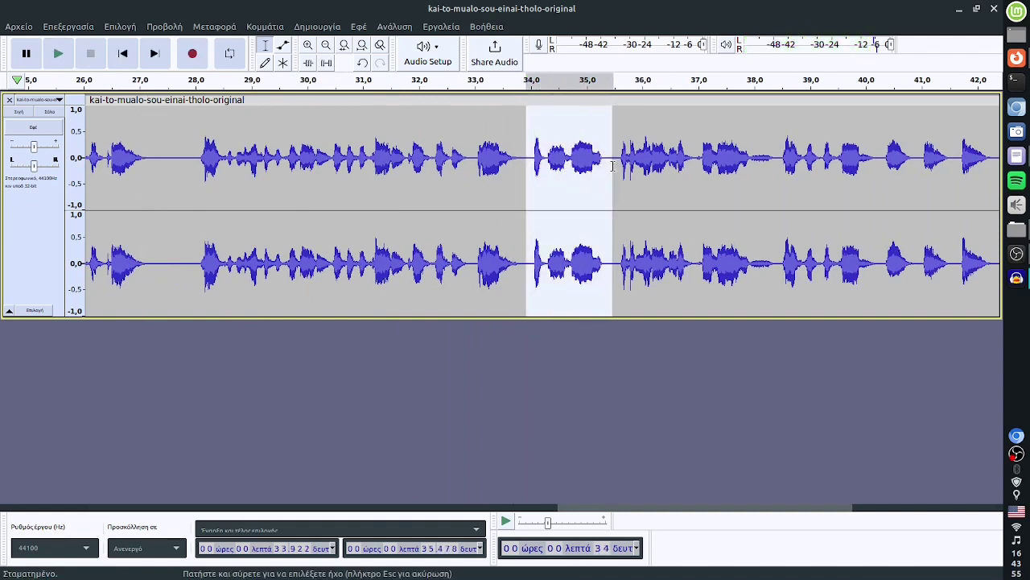
pyautogui.click(60, 58)
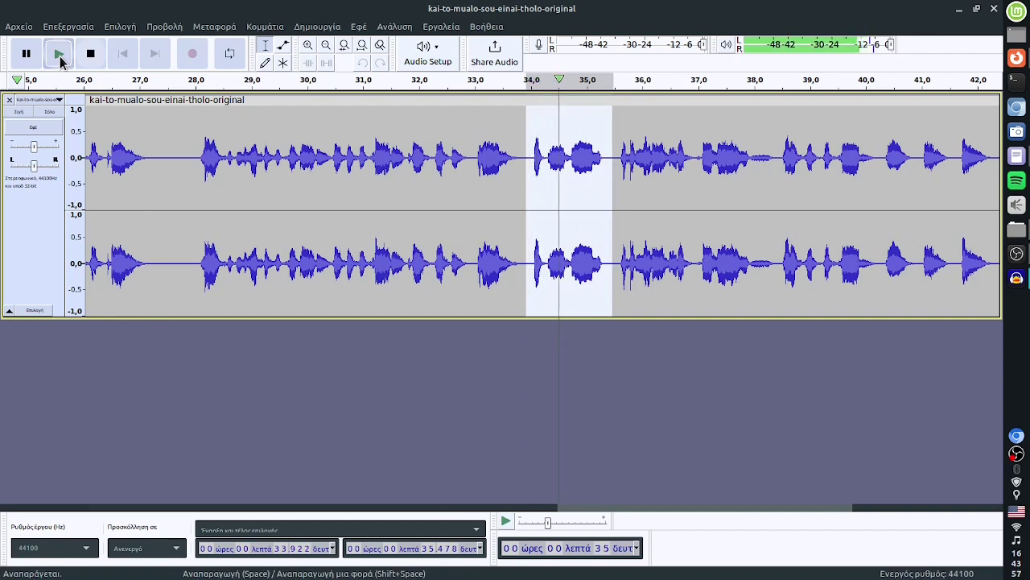
pyautogui.rightClick(555, 153)
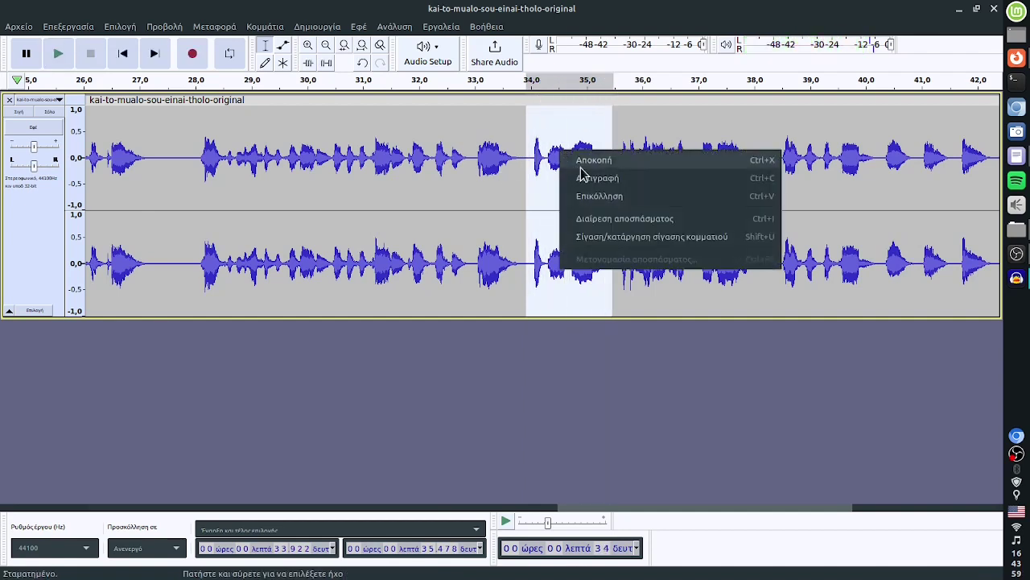
pyautogui.click(588, 164)
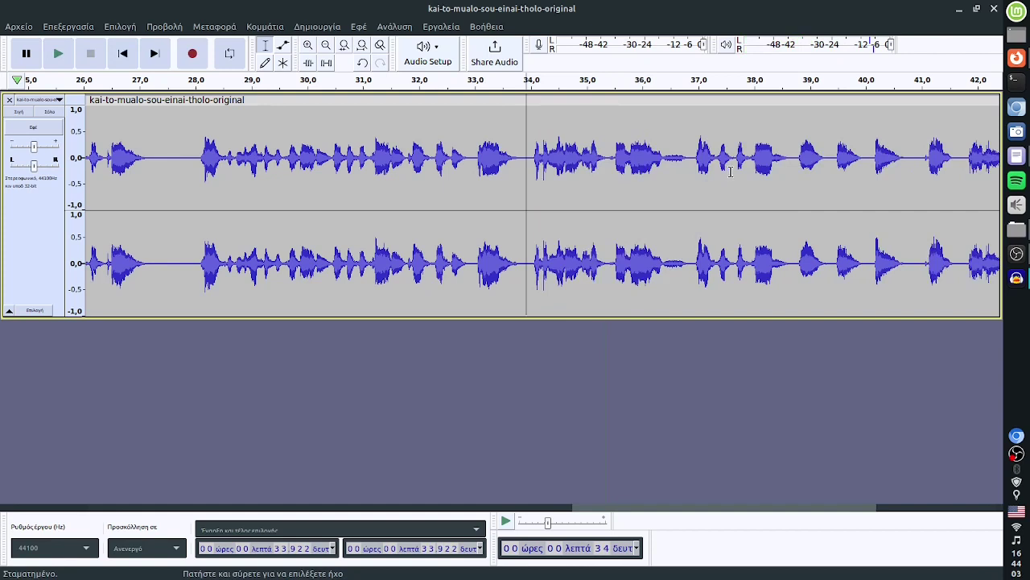
# Switch to the text editor and consult the list of editing tasks
pyautogui.click(1019, 158)
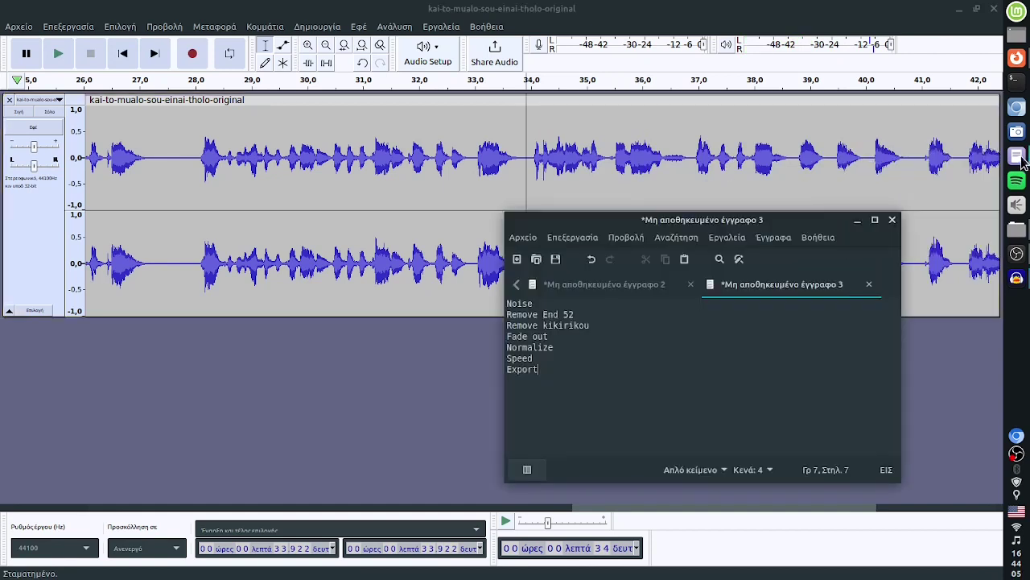
# Return to the audio editor and play the end of the recording from about 43.81 s
pyautogui.click(1018, 157)
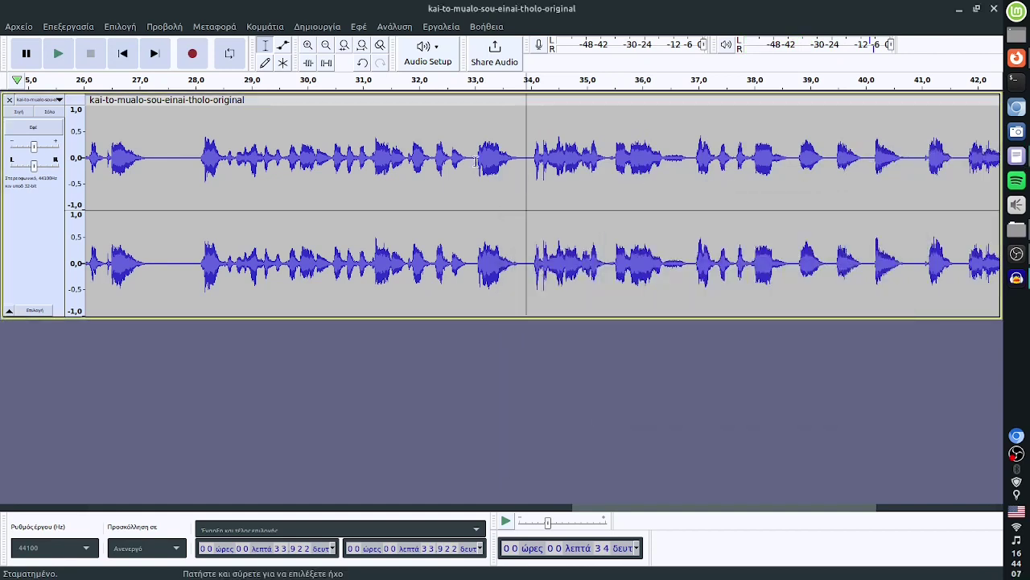
pyautogui.click(362, 48)
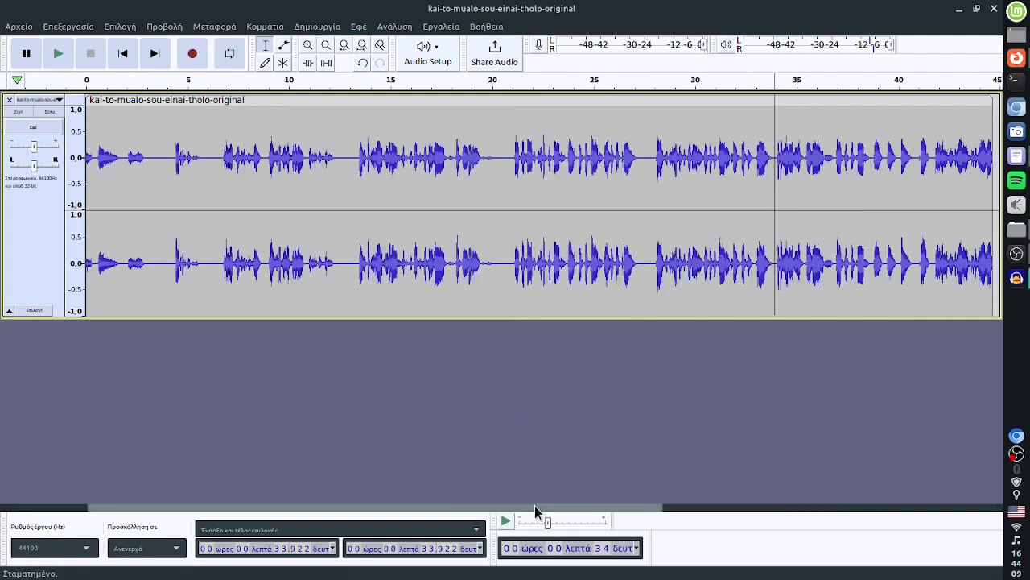
pyautogui.moveTo(534, 505); pyautogui.dragTo(705, 506)
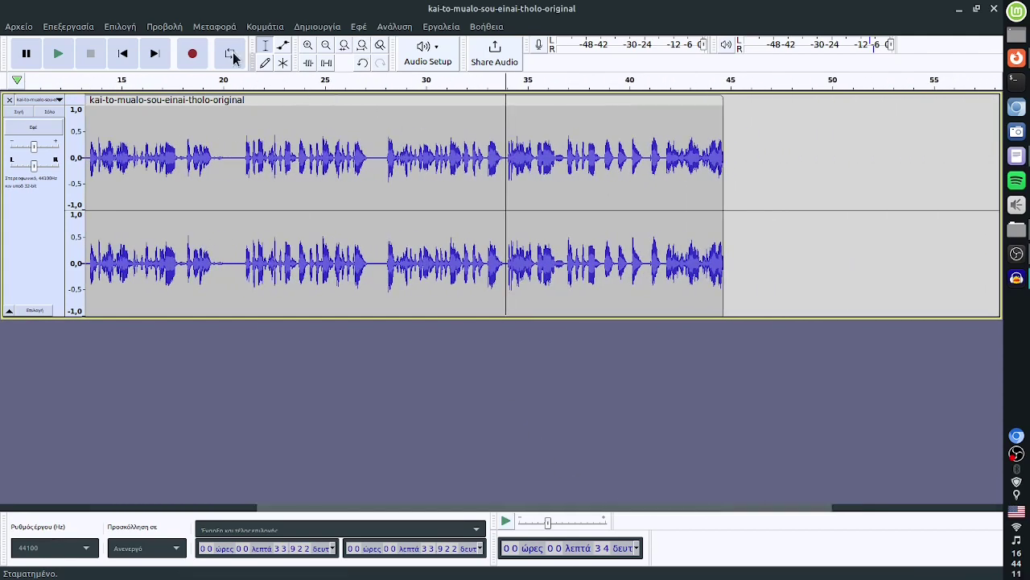
pyautogui.click(307, 47)
pyautogui.click(307, 47)
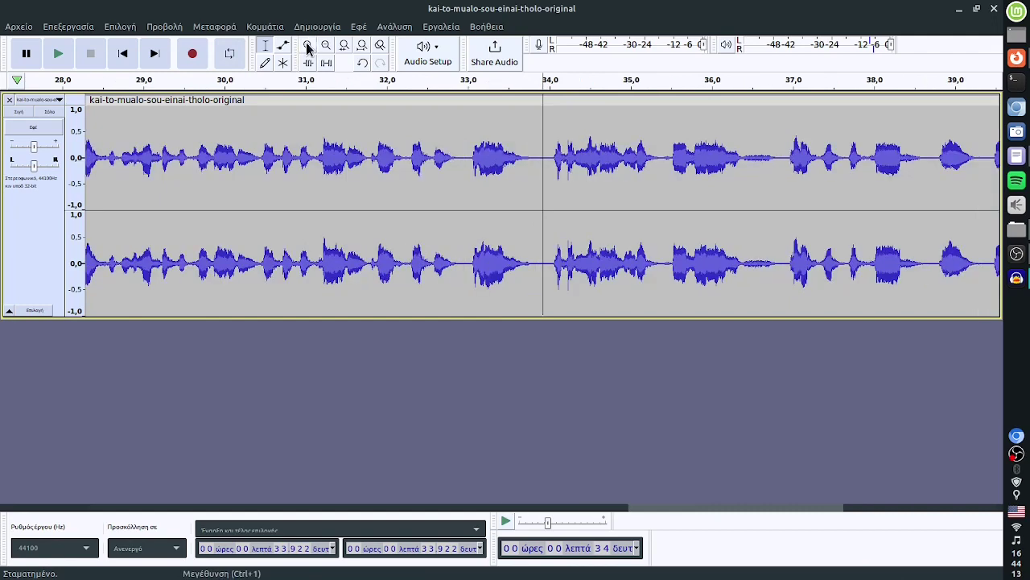
pyautogui.click(307, 47)
pyautogui.moveTo(713, 507); pyautogui.dragTo(881, 507)
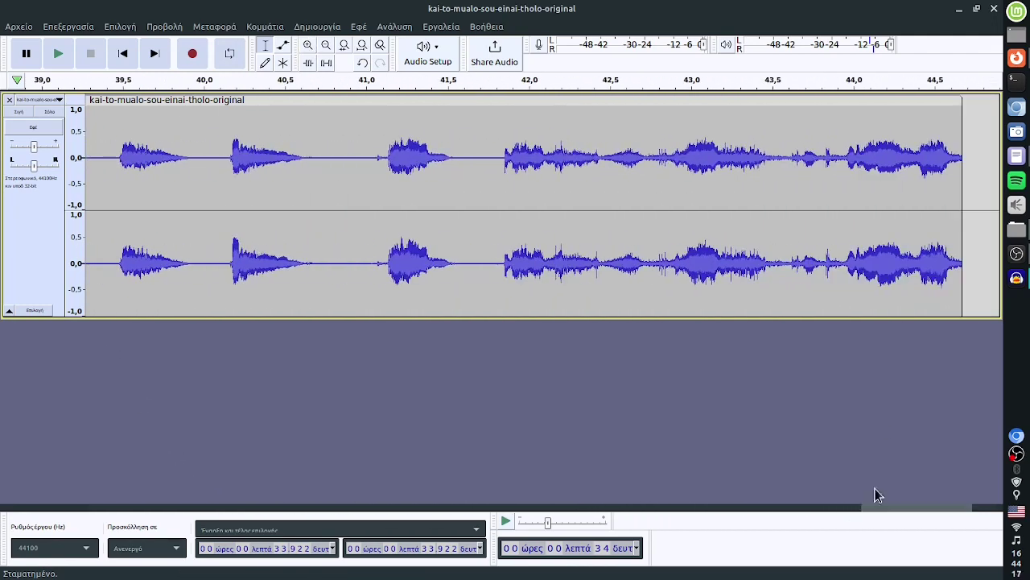
pyautogui.click(823, 165)
pyautogui.click(58, 56)
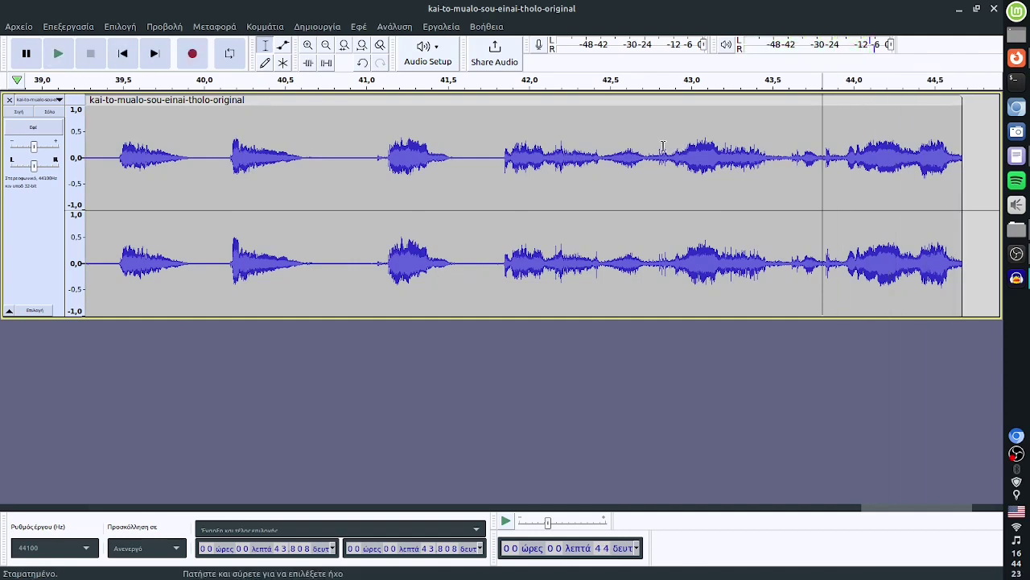
# Listen to the ending from about 42.83 to 44.67 s and again from about 42.31 s to judge where the fade should start
pyautogui.moveTo(663, 146); pyautogui.dragTo(963, 161)
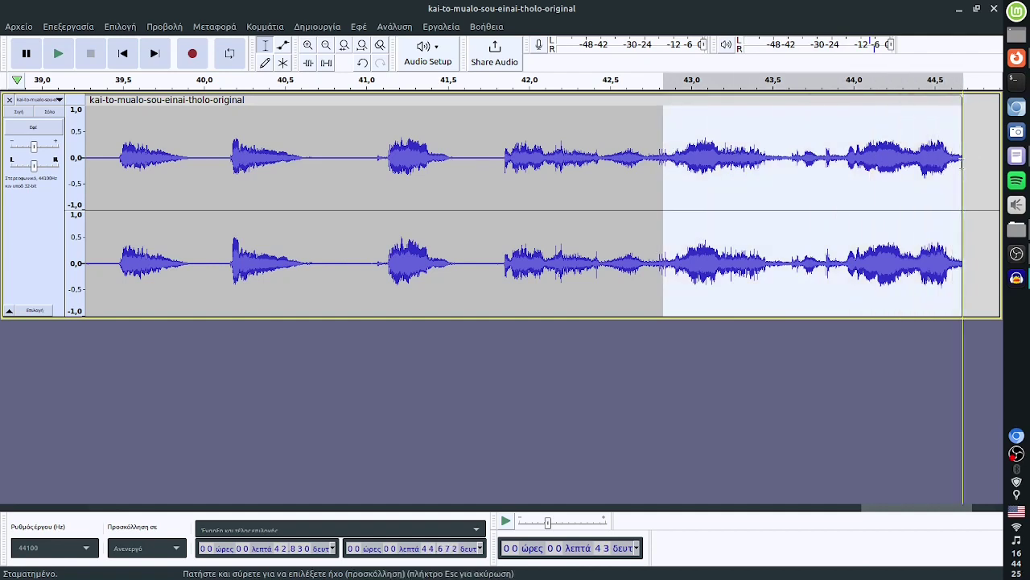
pyautogui.click(58, 54)
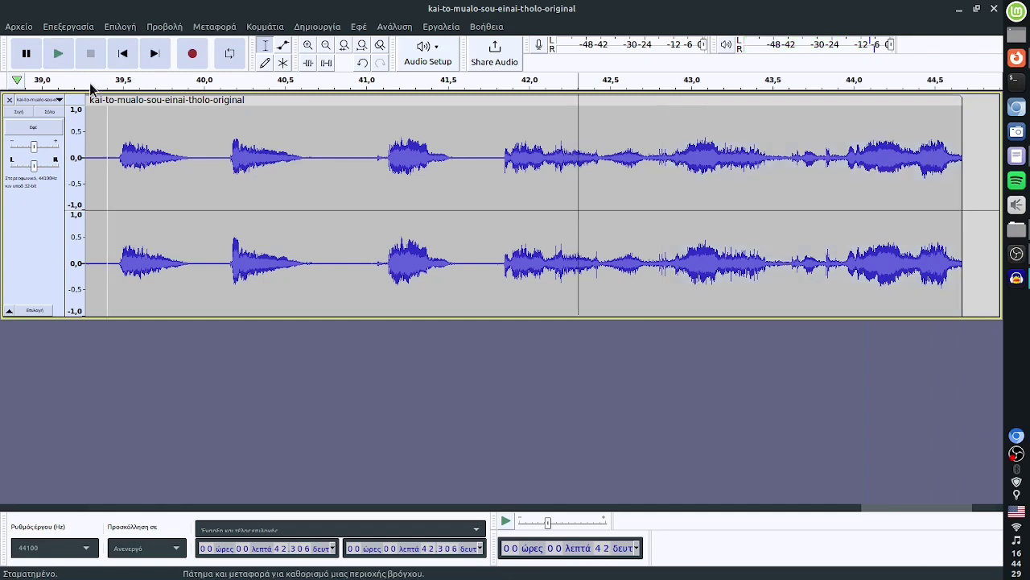
pyautogui.click(58, 54)
pyautogui.click(91, 56)
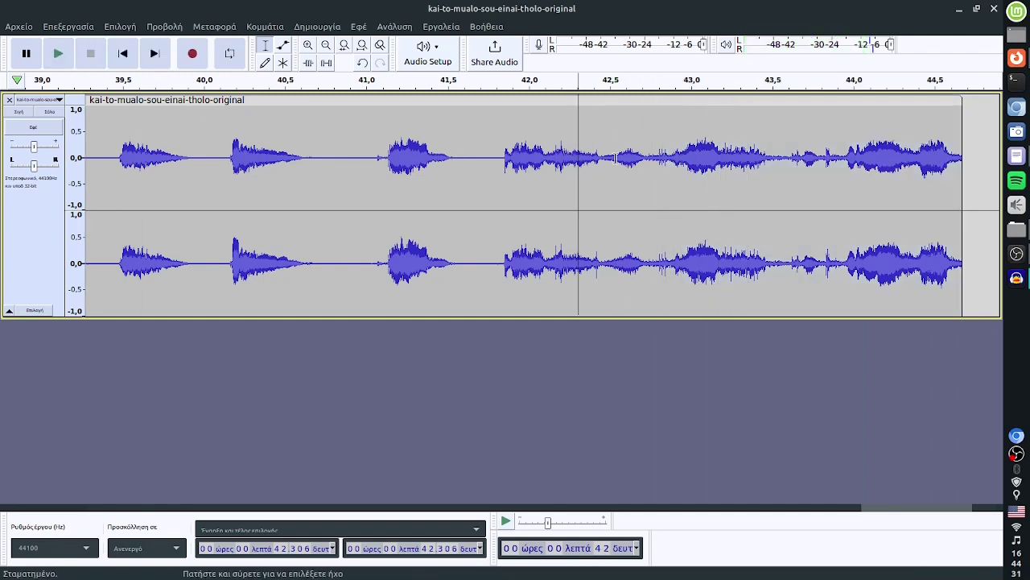
# Fade out the ending from about 42.54 to 44.67 s and listen to it from about 42.13 s
pyautogui.moveTo(614, 159); pyautogui.dragTo(961, 183)
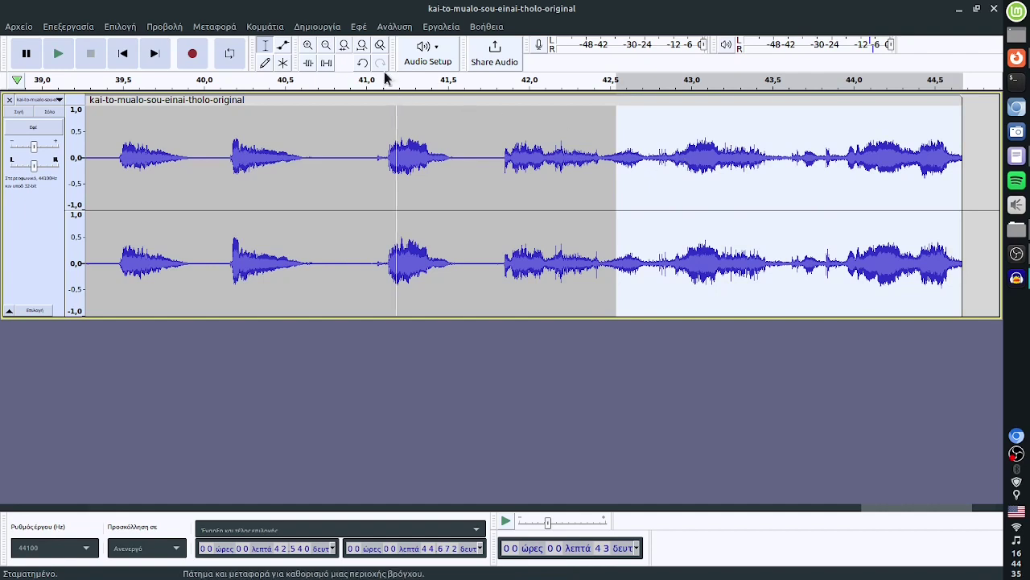
pyautogui.click(359, 26)
pyautogui.moveTo(405, 133)
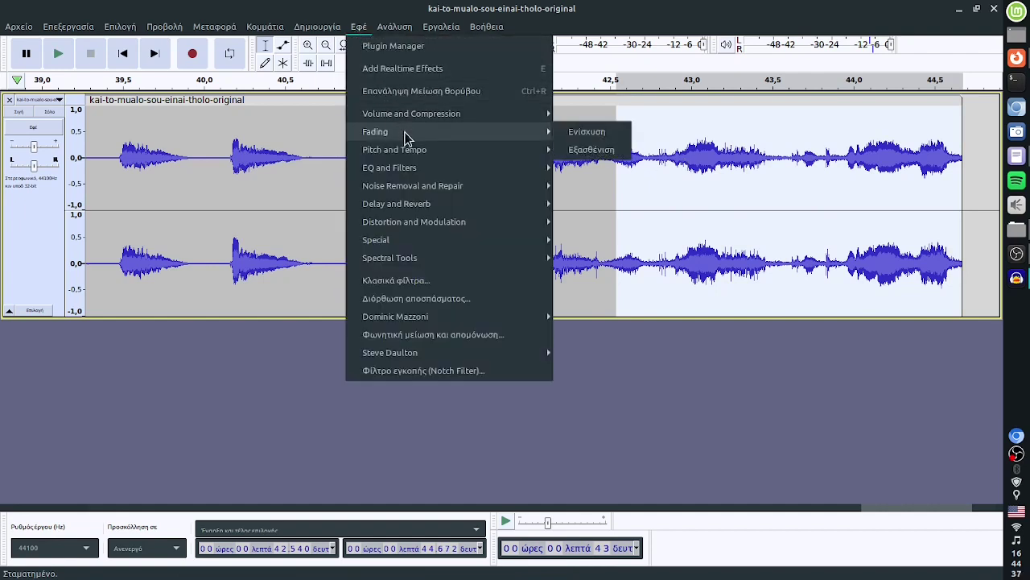
pyautogui.click(602, 153)
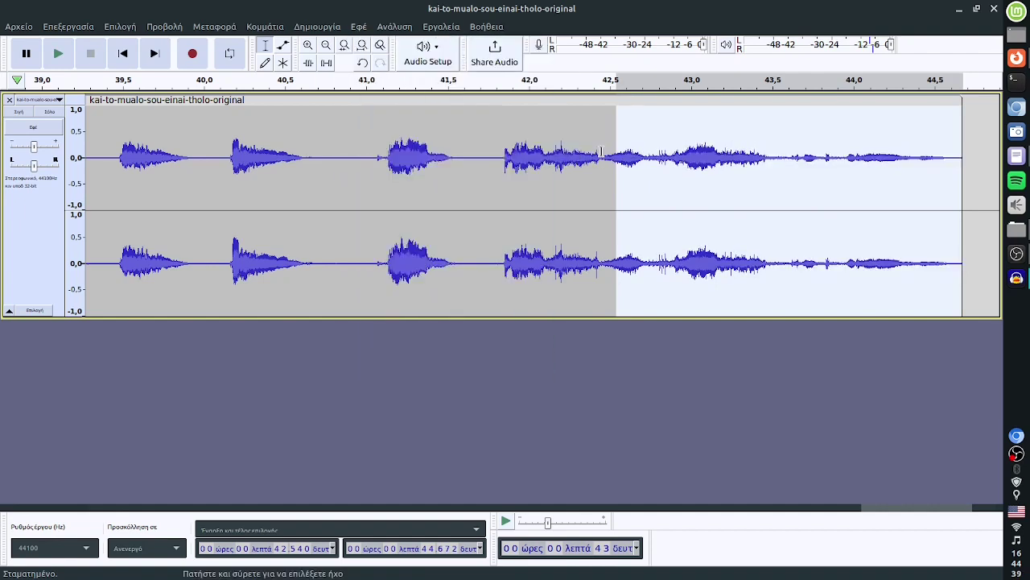
pyautogui.click(550, 152)
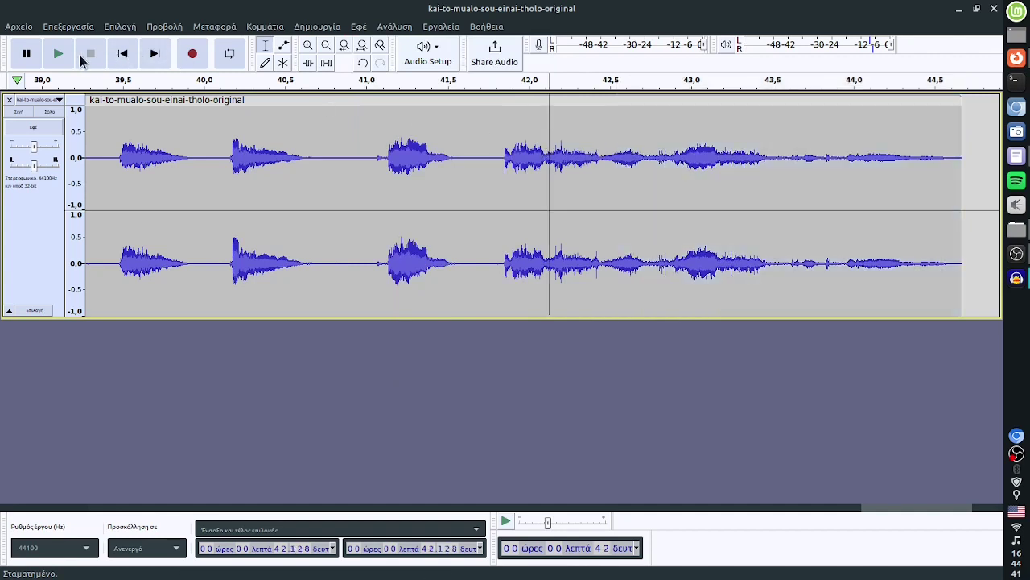
pyautogui.click(59, 53)
# Check the list of editing tasks, then open the Change Speed effect for the whole recording
pyautogui.click(1019, 161)
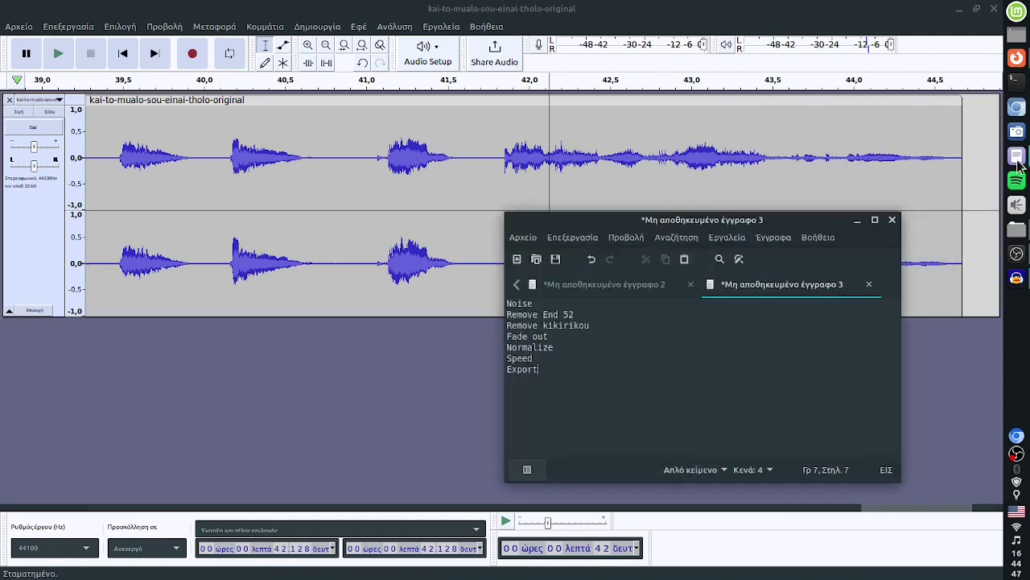
pyautogui.click(1018, 162)
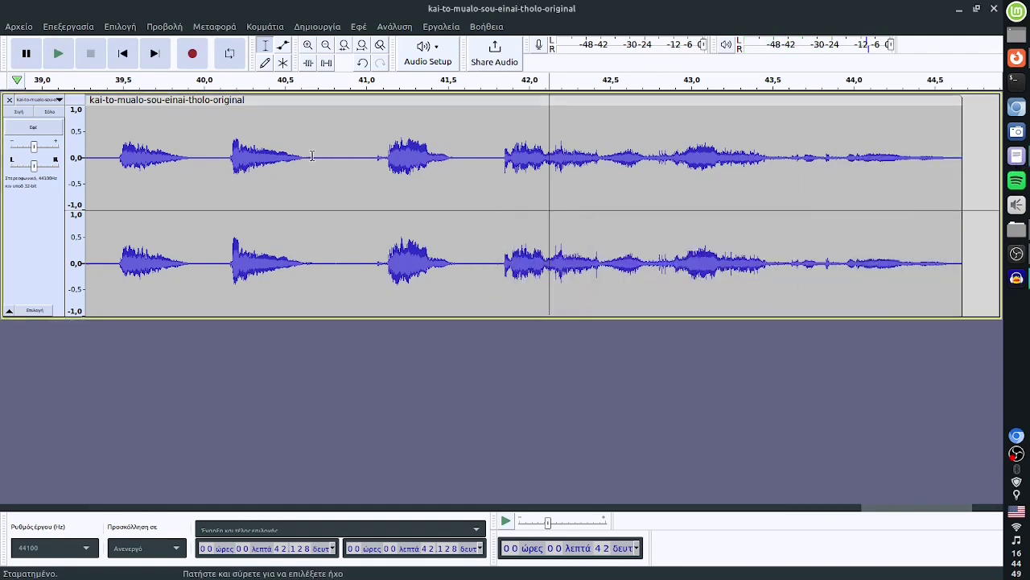
pyautogui.click(362, 46)
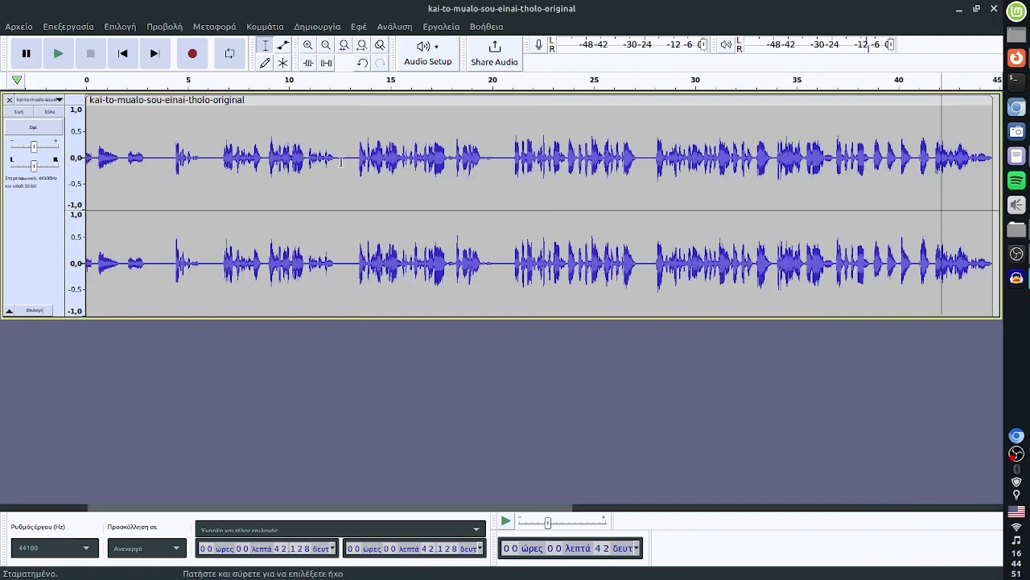
pyautogui.hotkey('ctrl', 'a')
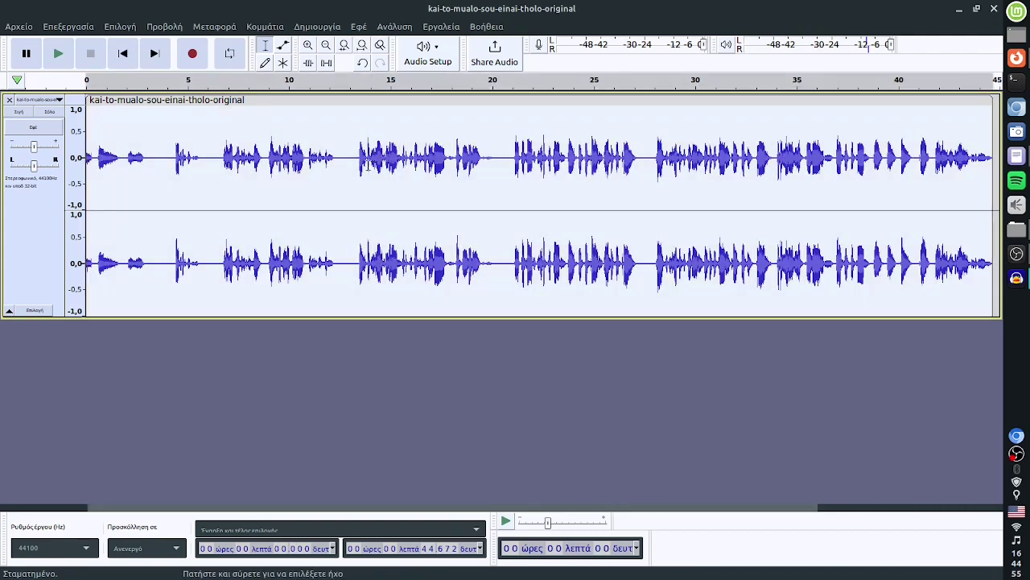
pyautogui.click(358, 27)
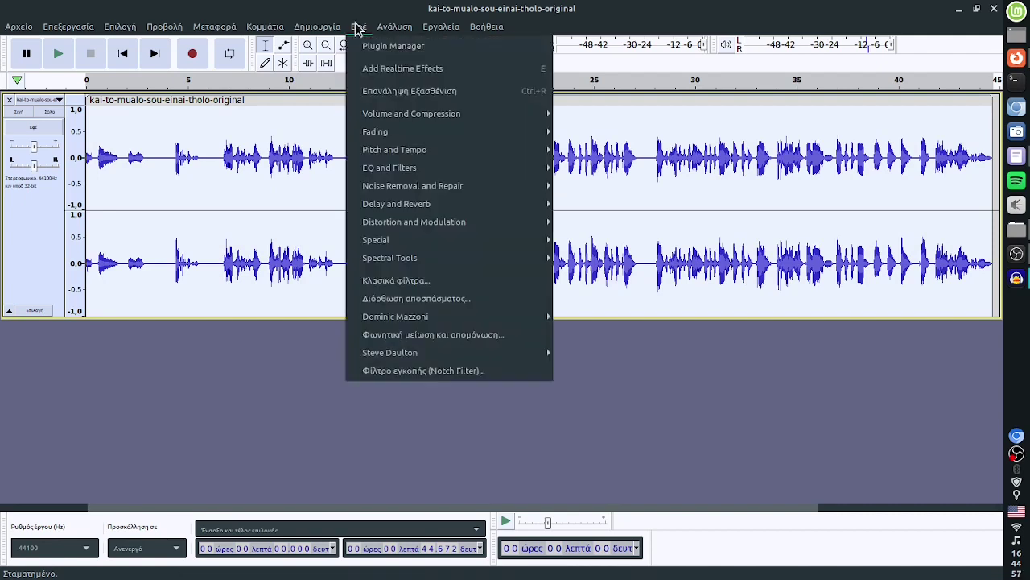
pyautogui.moveTo(462, 153)
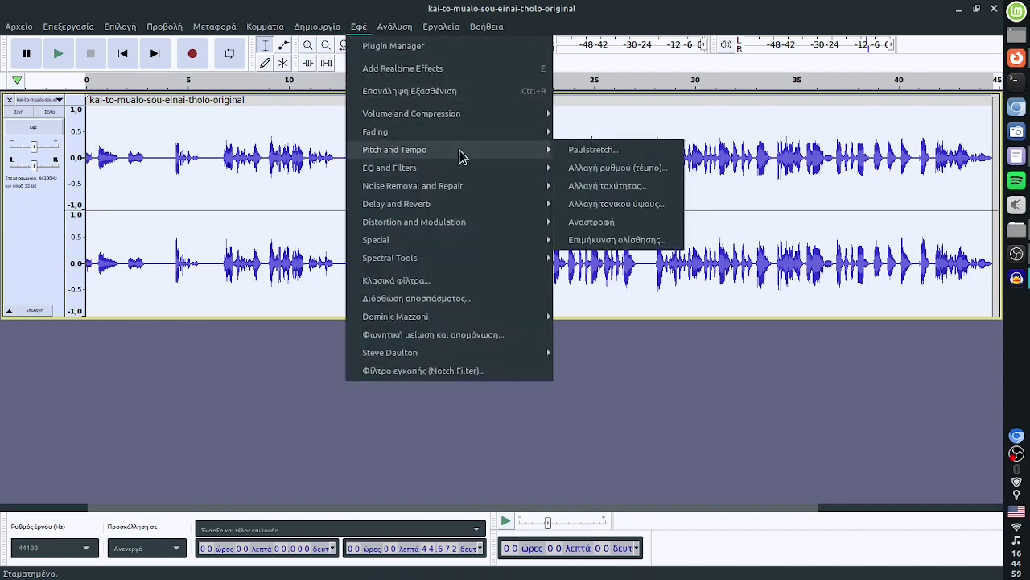
pyautogui.click(618, 186)
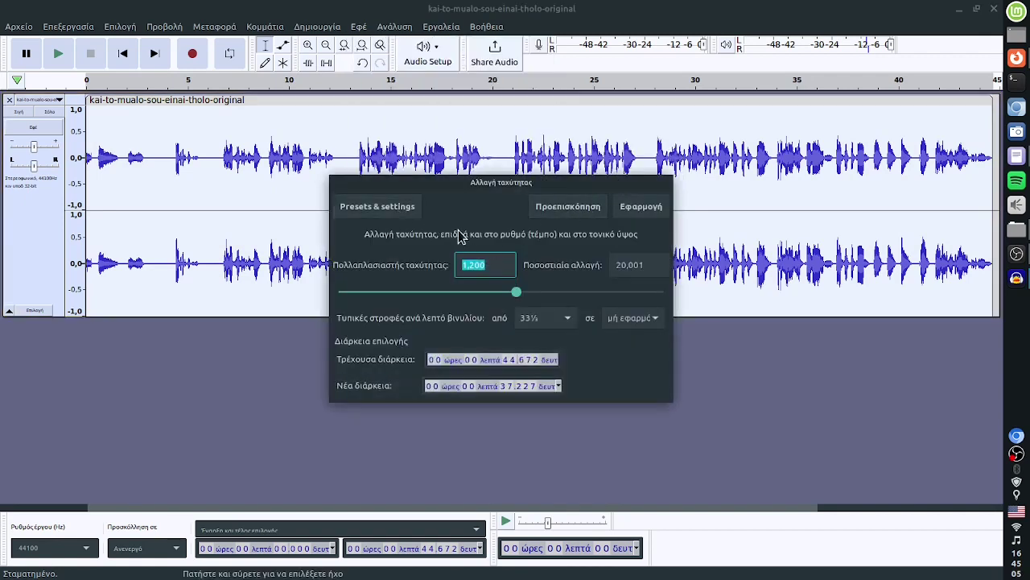
# Restore the Change Speed factory defaults, set the speed multiplier to 1.200, preview the result and apply it
pyautogui.click(378, 208)
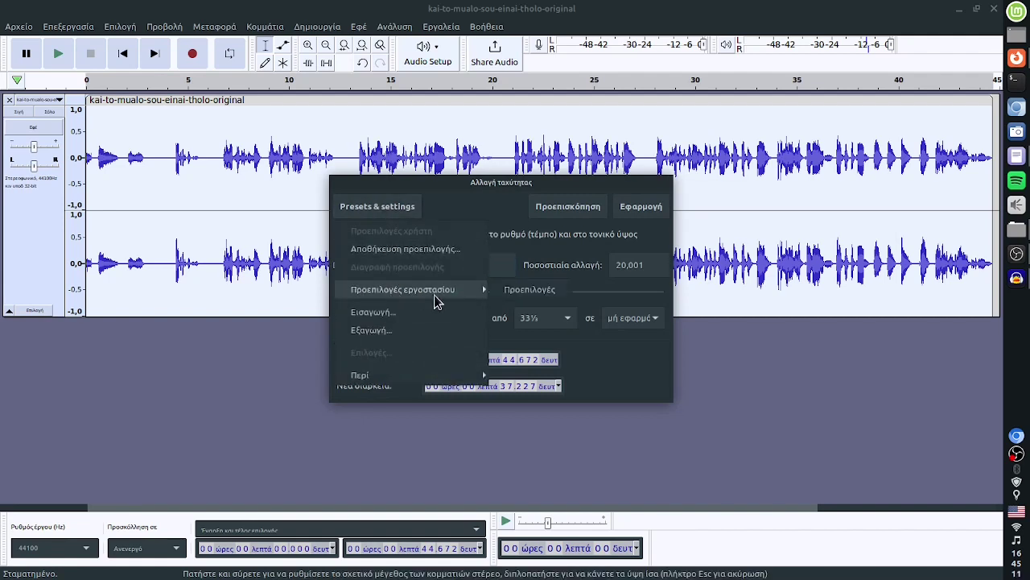
pyautogui.moveTo(435, 292)
pyautogui.click(535, 295)
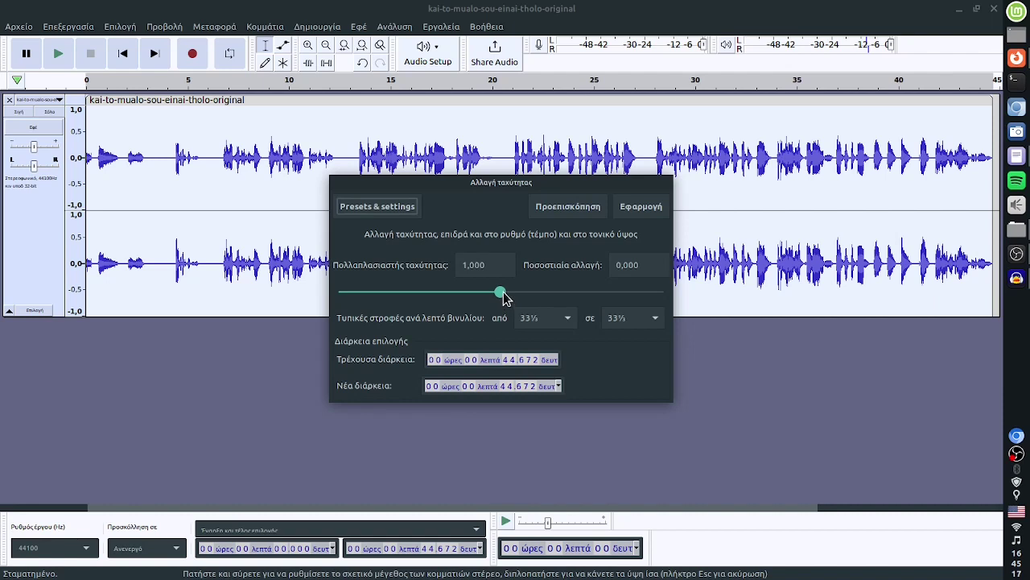
pyautogui.moveTo(504, 297); pyautogui.dragTo(522, 295)
pyautogui.click(578, 211)
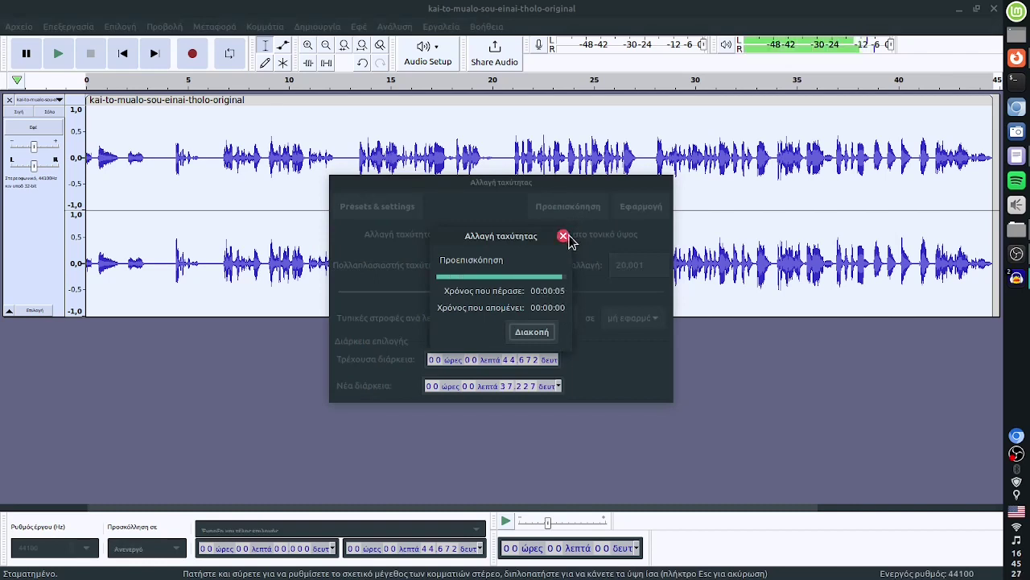
pyautogui.click(639, 208)
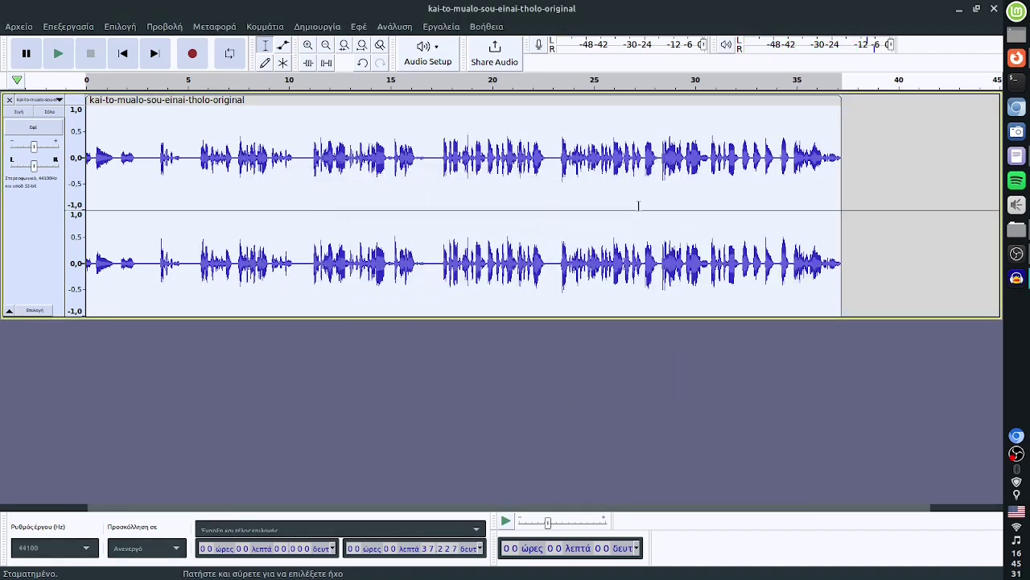
# Consult the task list, then normalize the whole recording to a peak amplitude of -1.0 dB with DC offset removal
pyautogui.click(1016, 158)
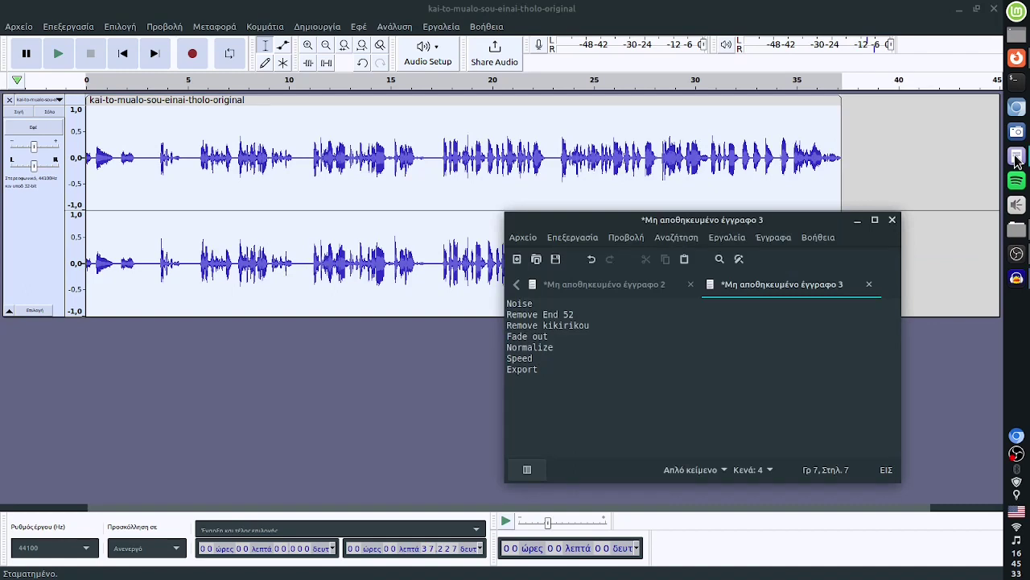
pyautogui.click(1017, 157)
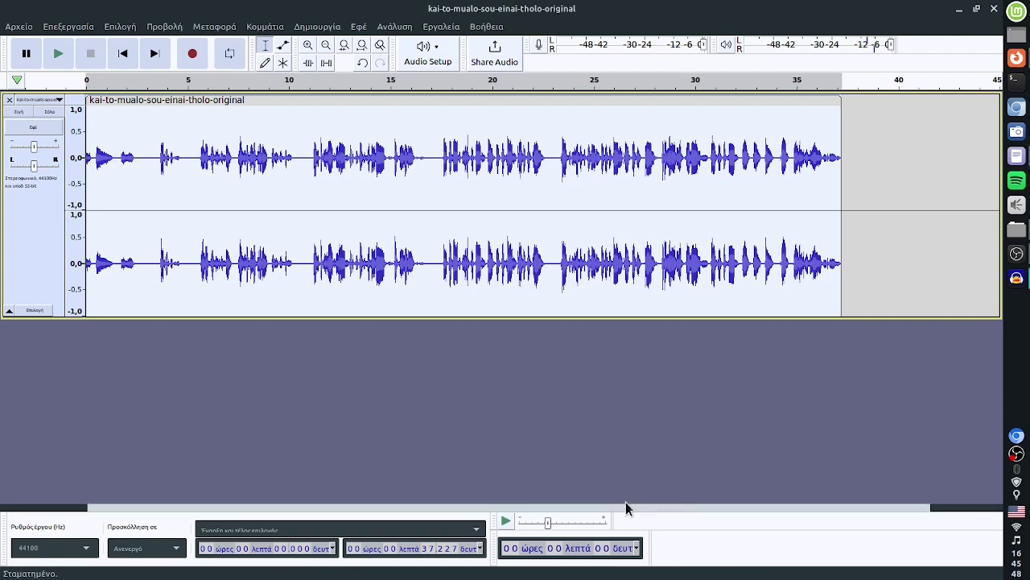
pyautogui.click(241, 193)
pyautogui.hotkey('ctrl', 'a')
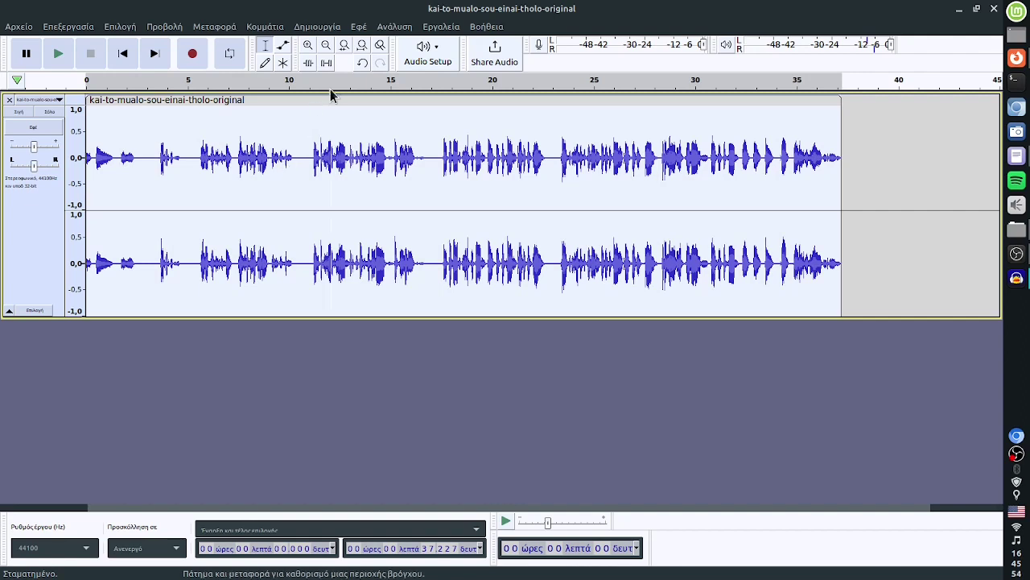
pyautogui.click(359, 27)
pyautogui.moveTo(400, 119)
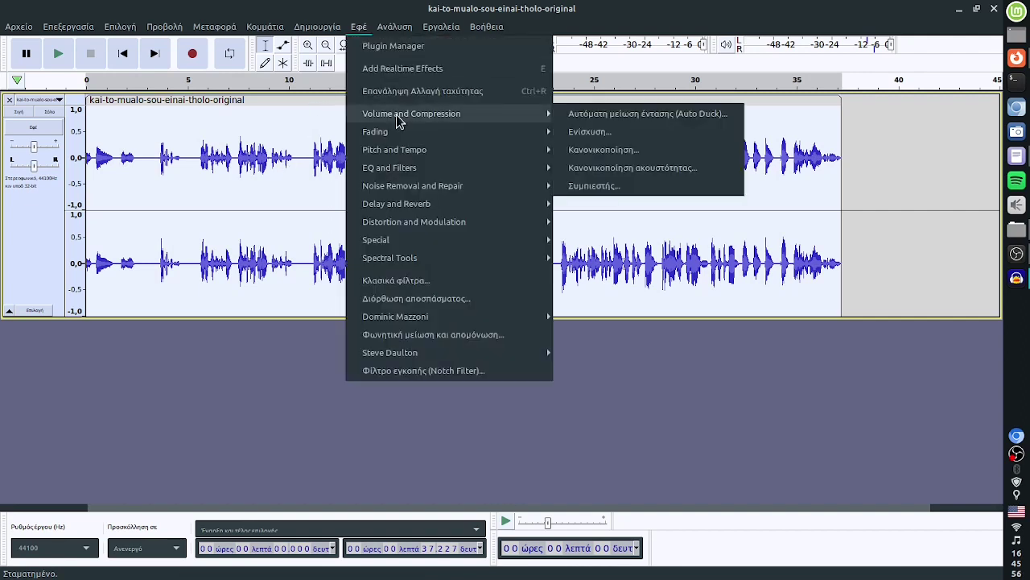
pyautogui.click(604, 149)
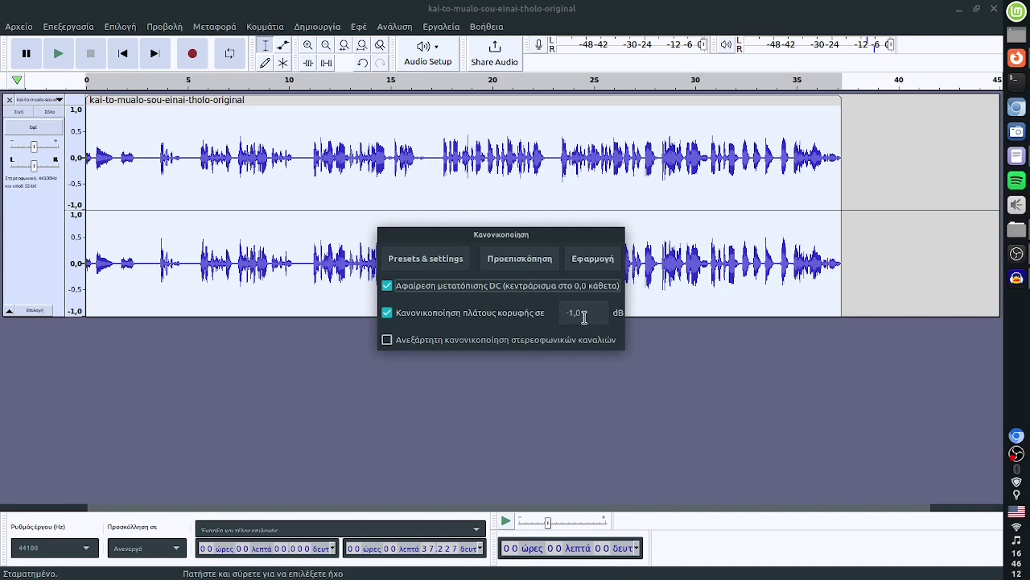
pyautogui.click(592, 260)
# Play the normalized recording from about 3.61 s to check its loudness, then place the cursor at about 34.5 s
pyautogui.click(159, 141)
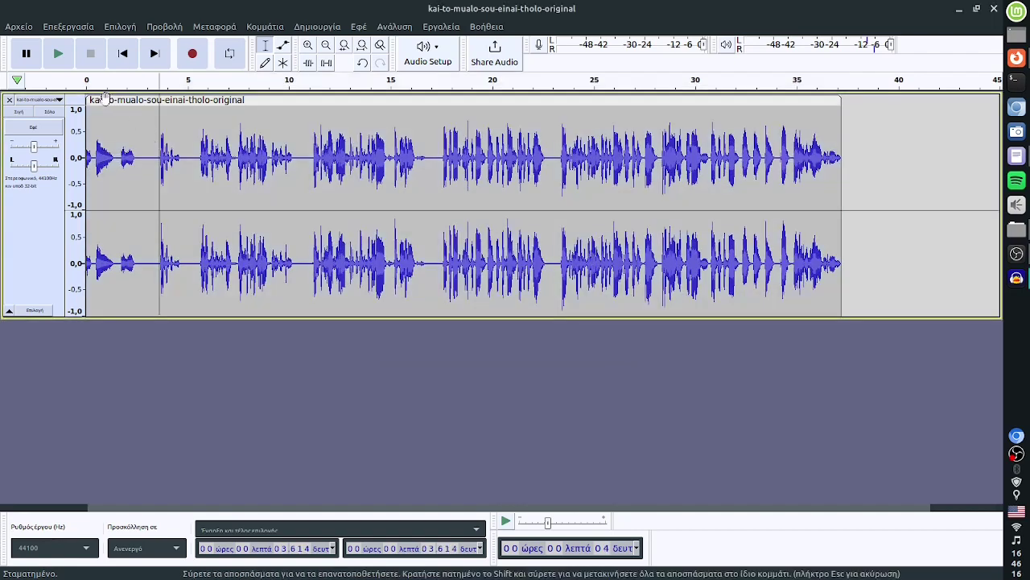
pyautogui.click(61, 53)
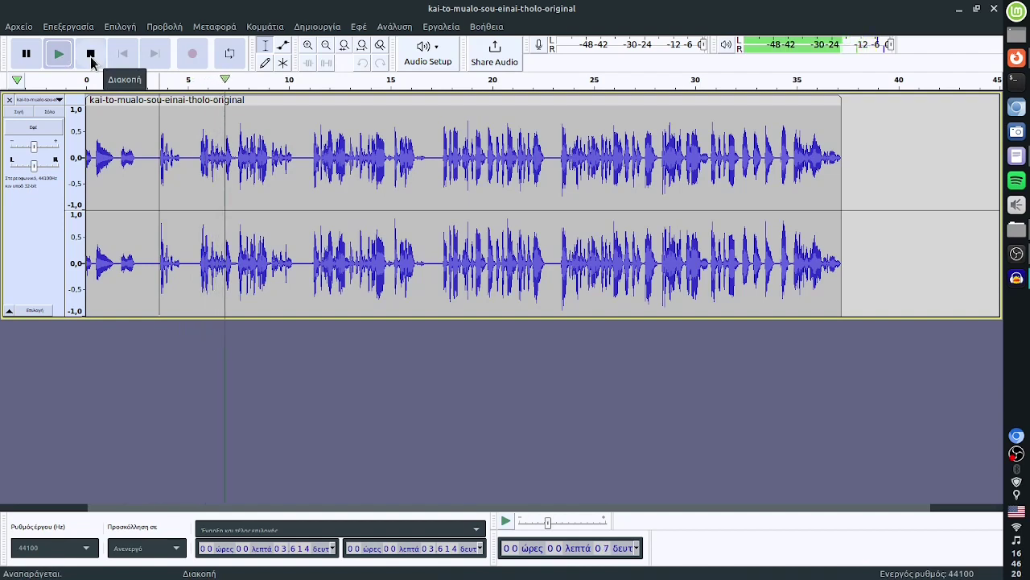
pyautogui.click(91, 53)
pyautogui.click(218, 145)
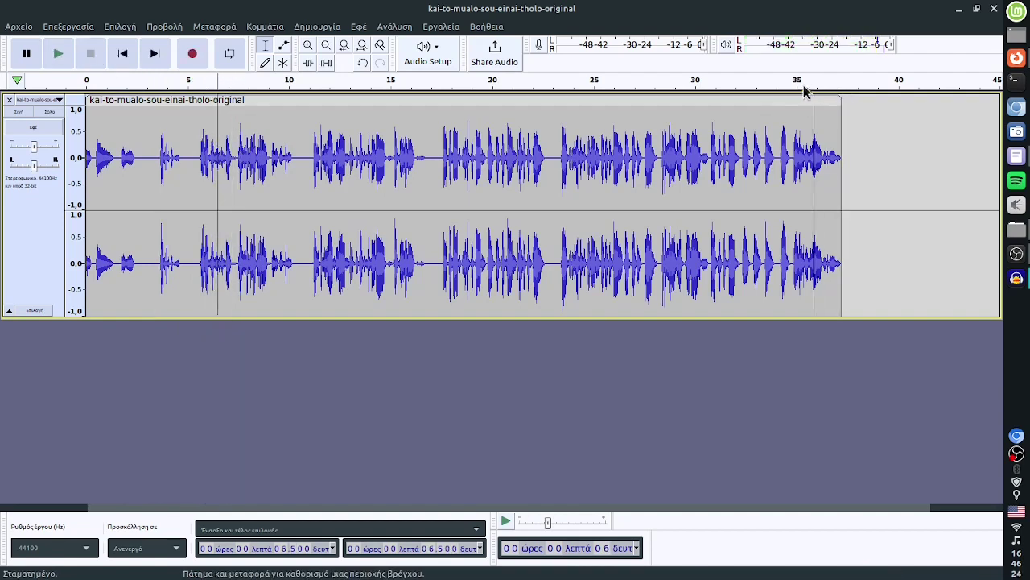
pyautogui.click(787, 135)
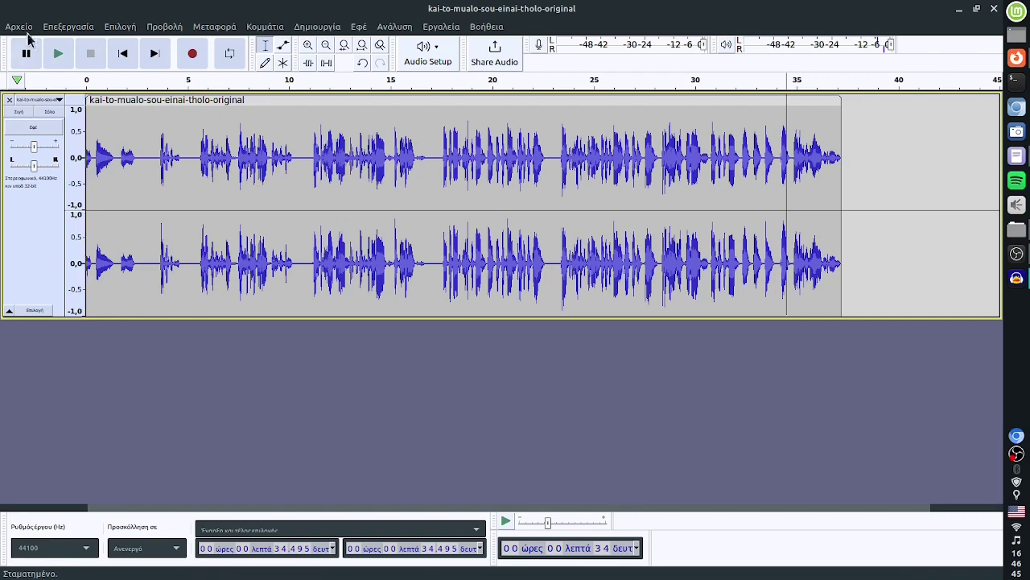
# Start an MP3 export of the recording to the audacity-exercises folder and name the file kai-to-mualo-sou-einai-tholo-original-finale.mp3
pyautogui.click(22, 31)
pyautogui.moveTo(60, 145)
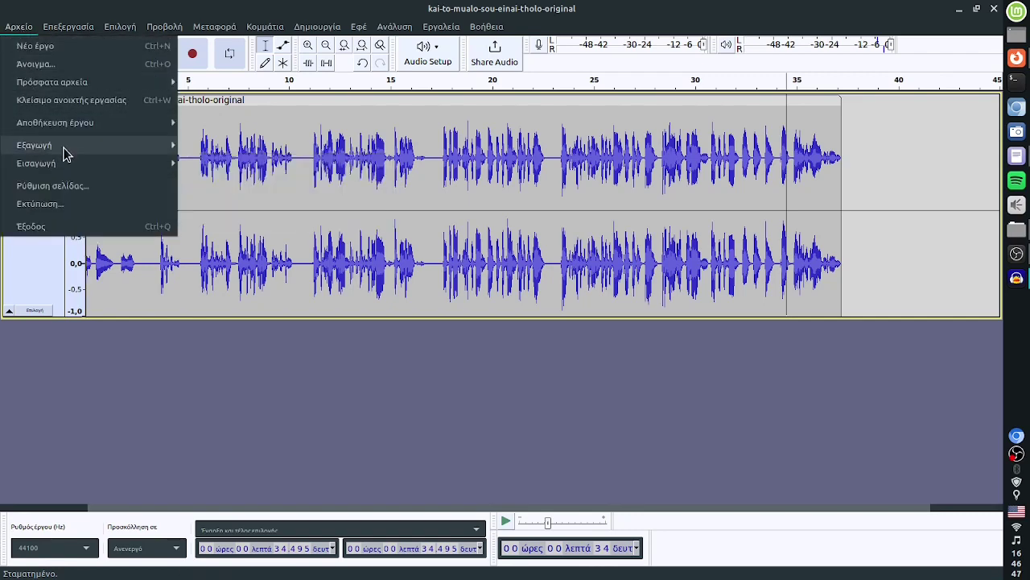
pyautogui.click(259, 150)
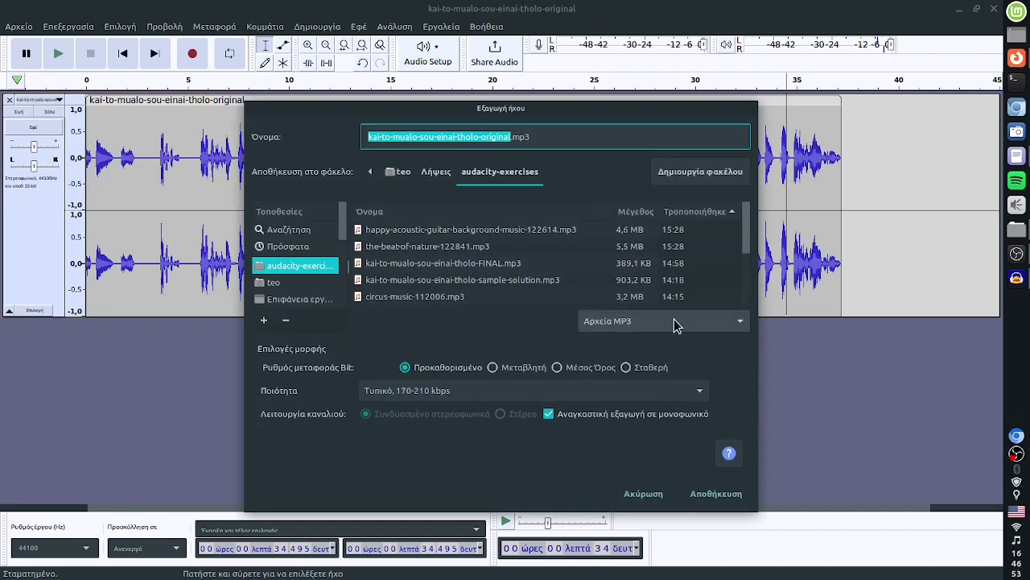
pyautogui.click(508, 137)
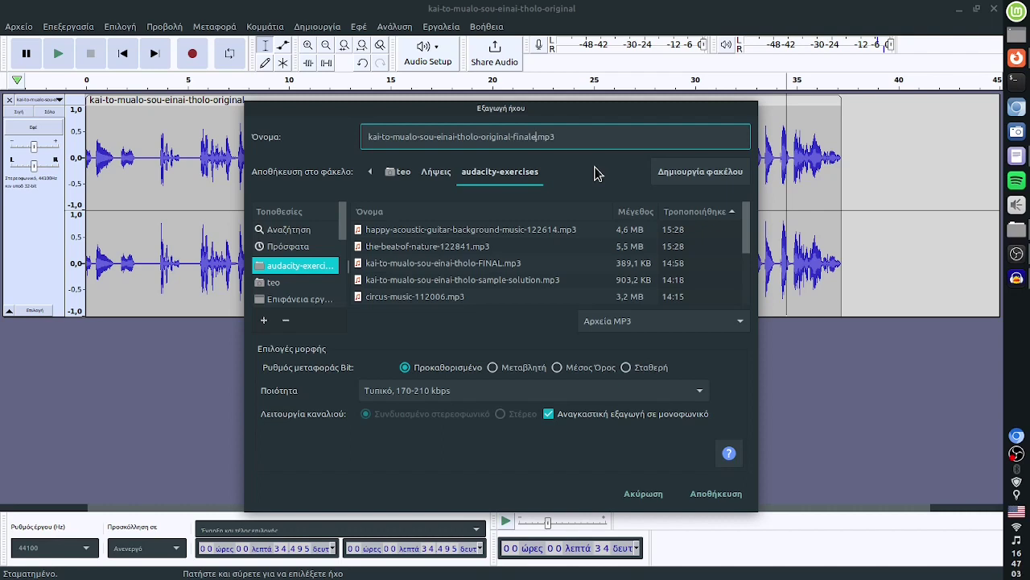
# Save the MP3 at the standard 170-210 kbps quality with forced mono export, accepting the existing metadata tags
pyautogui.click(459, 393)
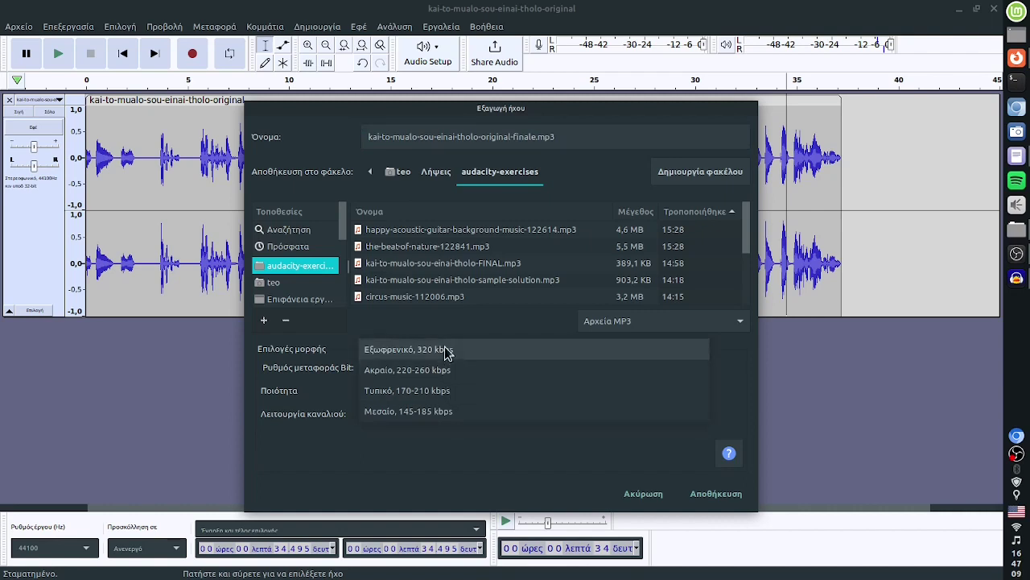
pyautogui.click(435, 392)
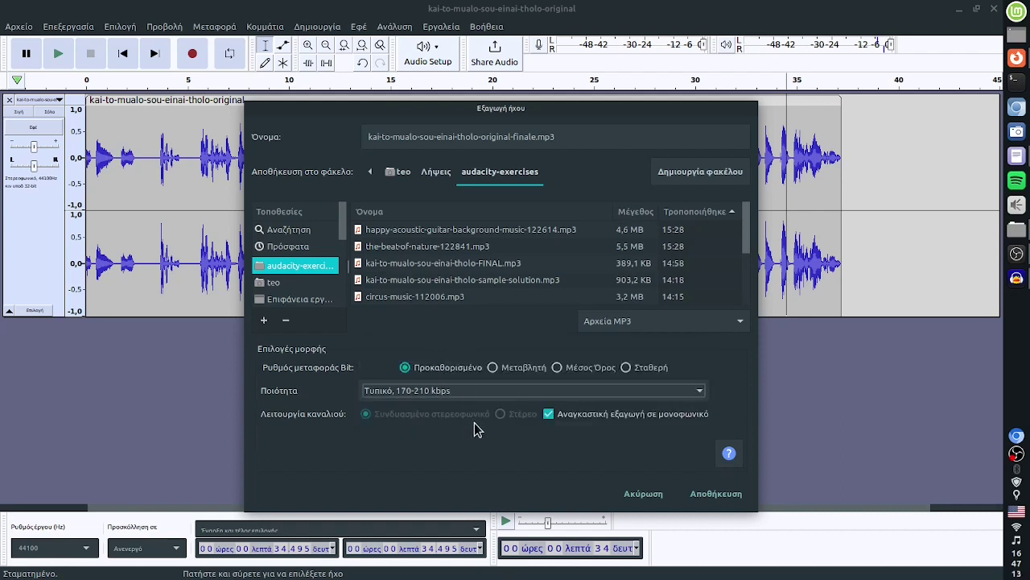
pyautogui.click(548, 414)
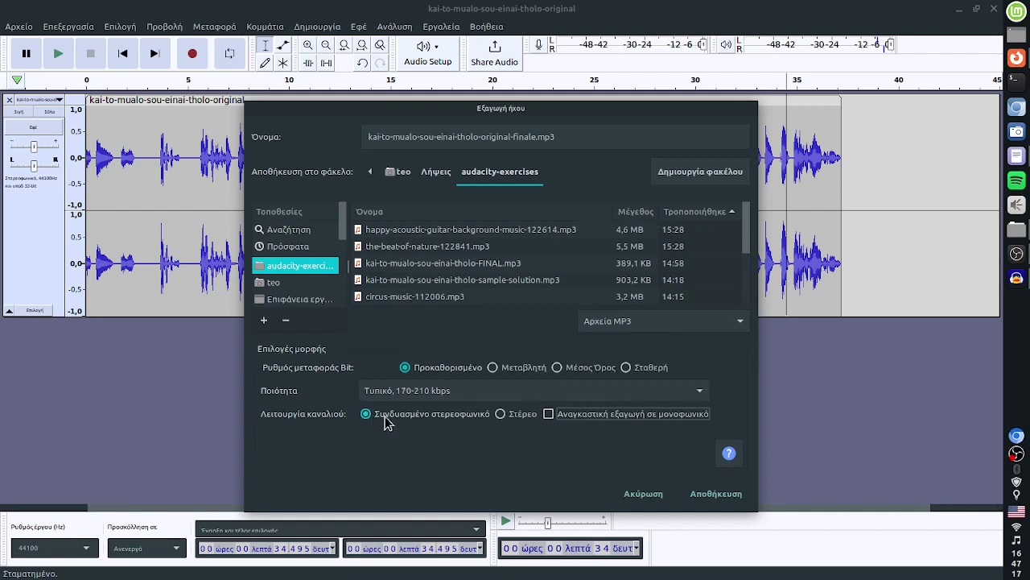
pyautogui.click(549, 417)
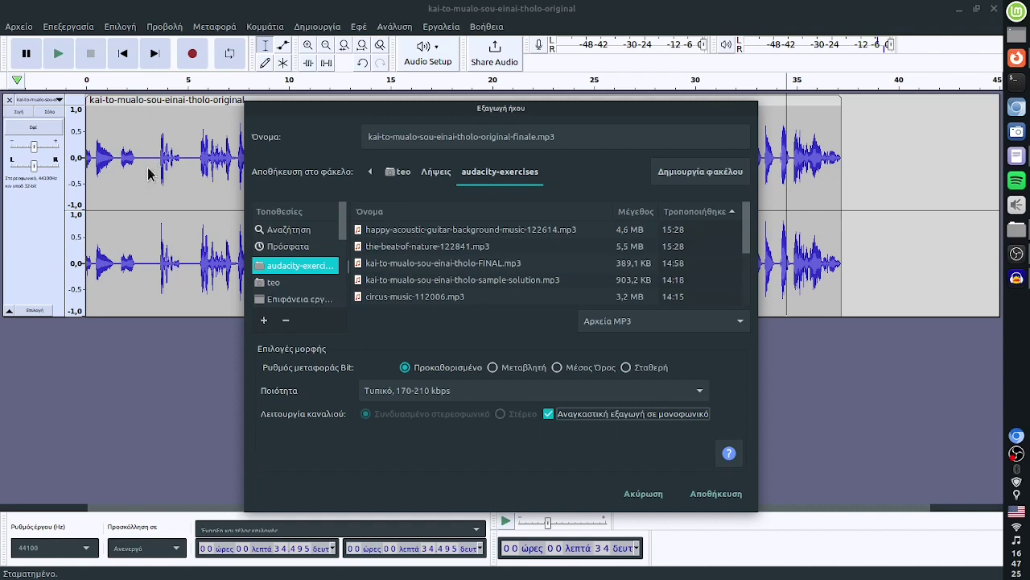
pyautogui.click(710, 494)
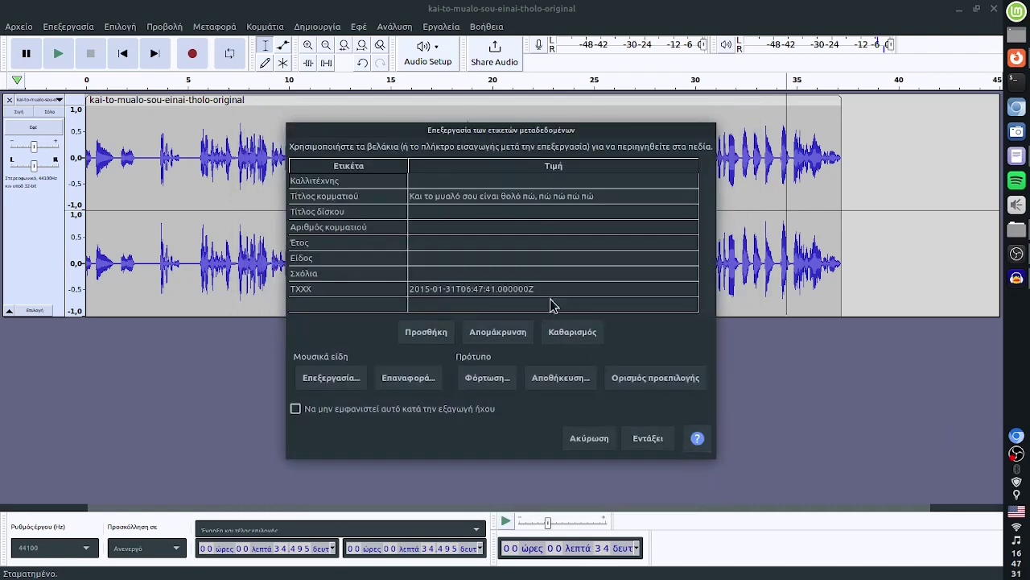
pyautogui.click(655, 436)
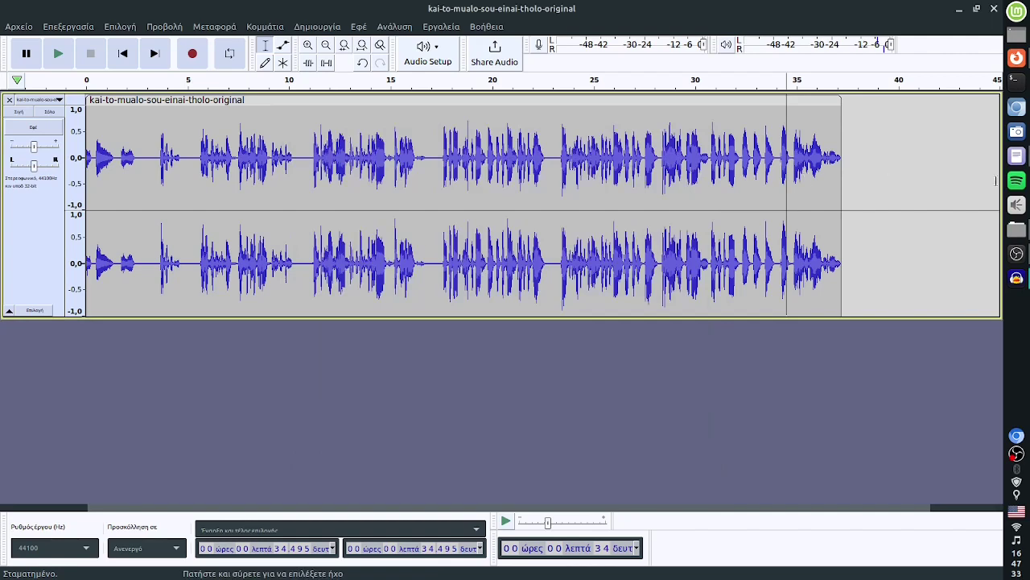
# Switch to the file manager, check kai-to-mualo-sou-einai-tholo-original-finale.mp3 in the audacity-exercises folder, and return to Audacity
pyautogui.click(1020, 231)
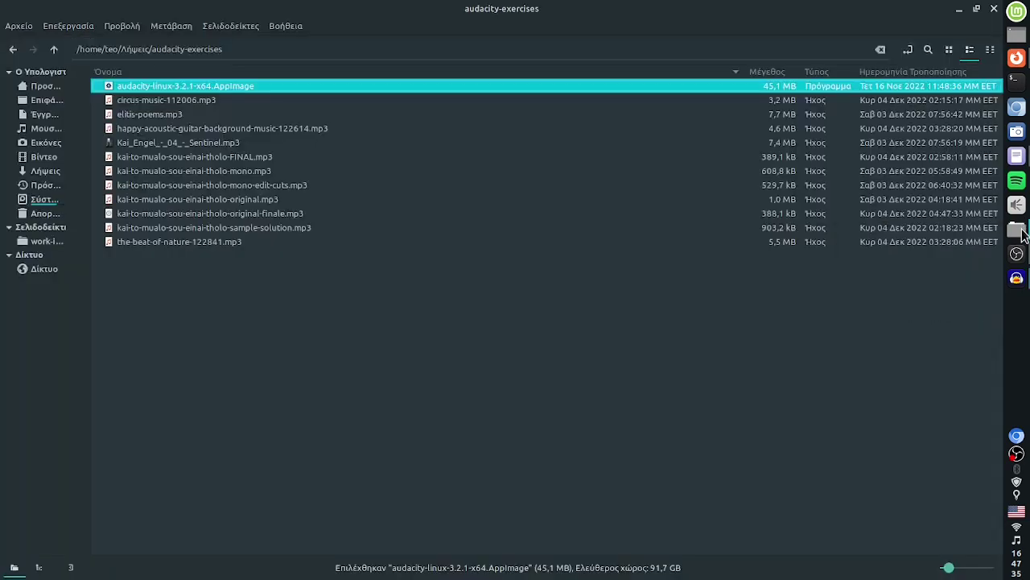
pyautogui.click(597, 228)
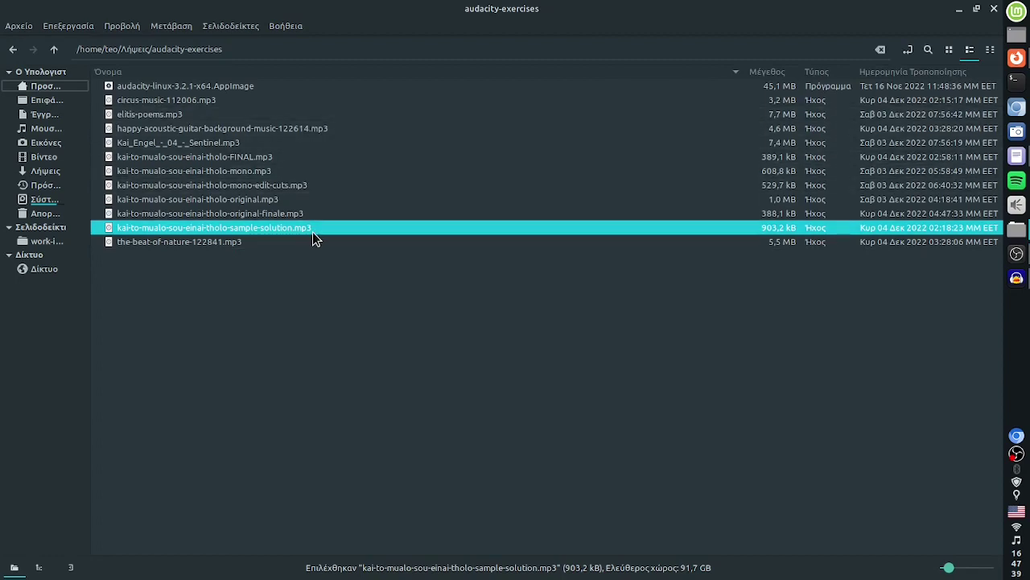
pyautogui.click(300, 216)
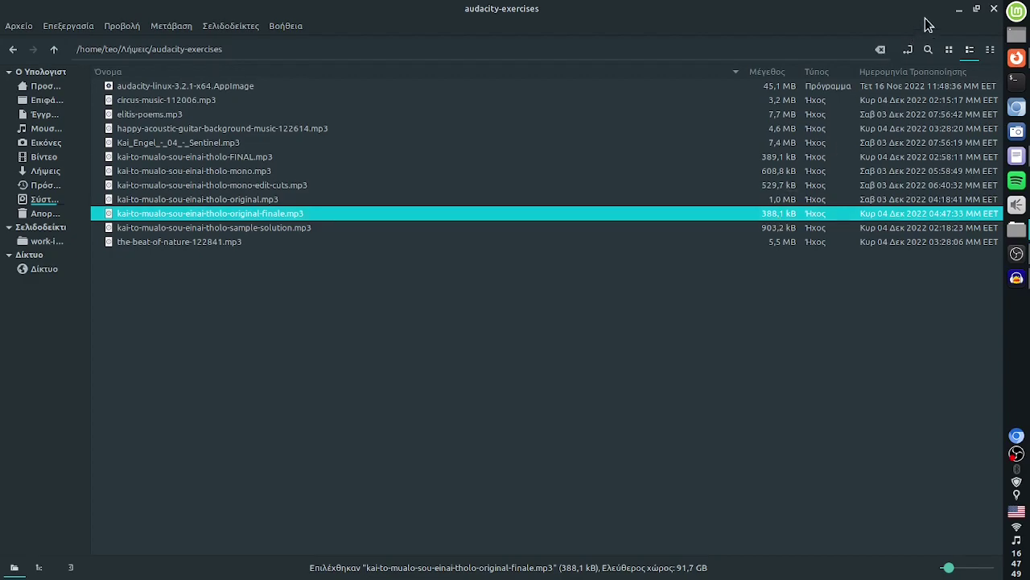
pyautogui.click(959, 9)
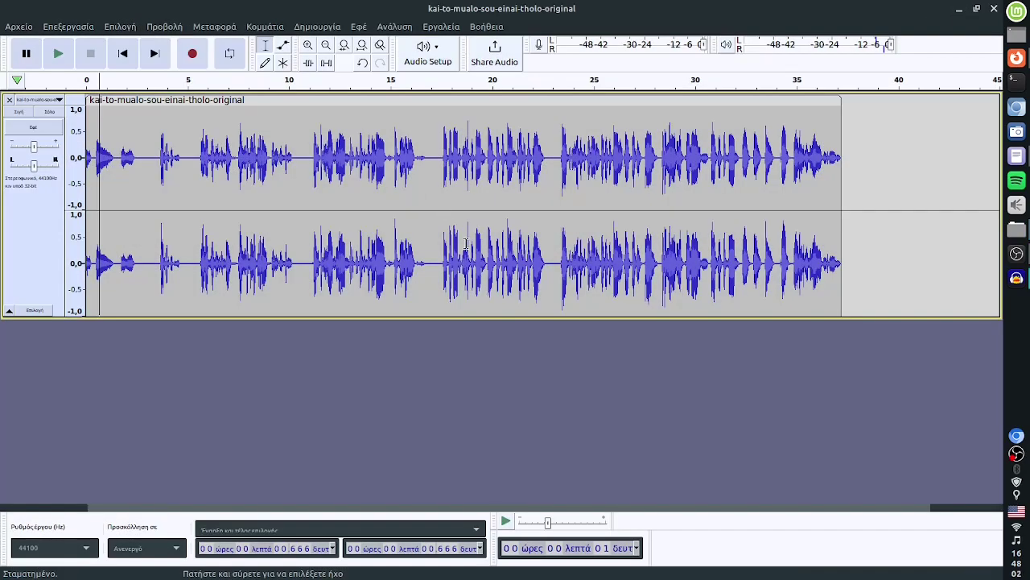